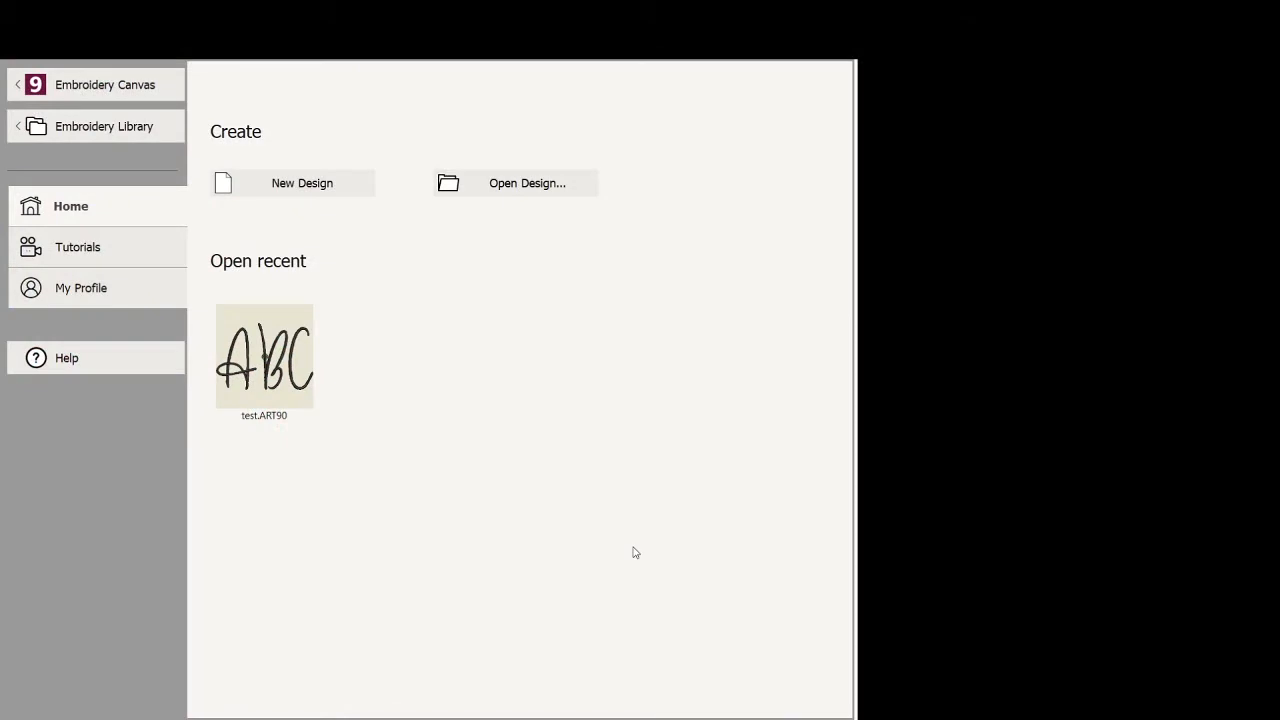
Create a new blank design and narrow the Color Film area to enlarge the canvas.
{"action": "left_click", "coordinate": [61, 82]}
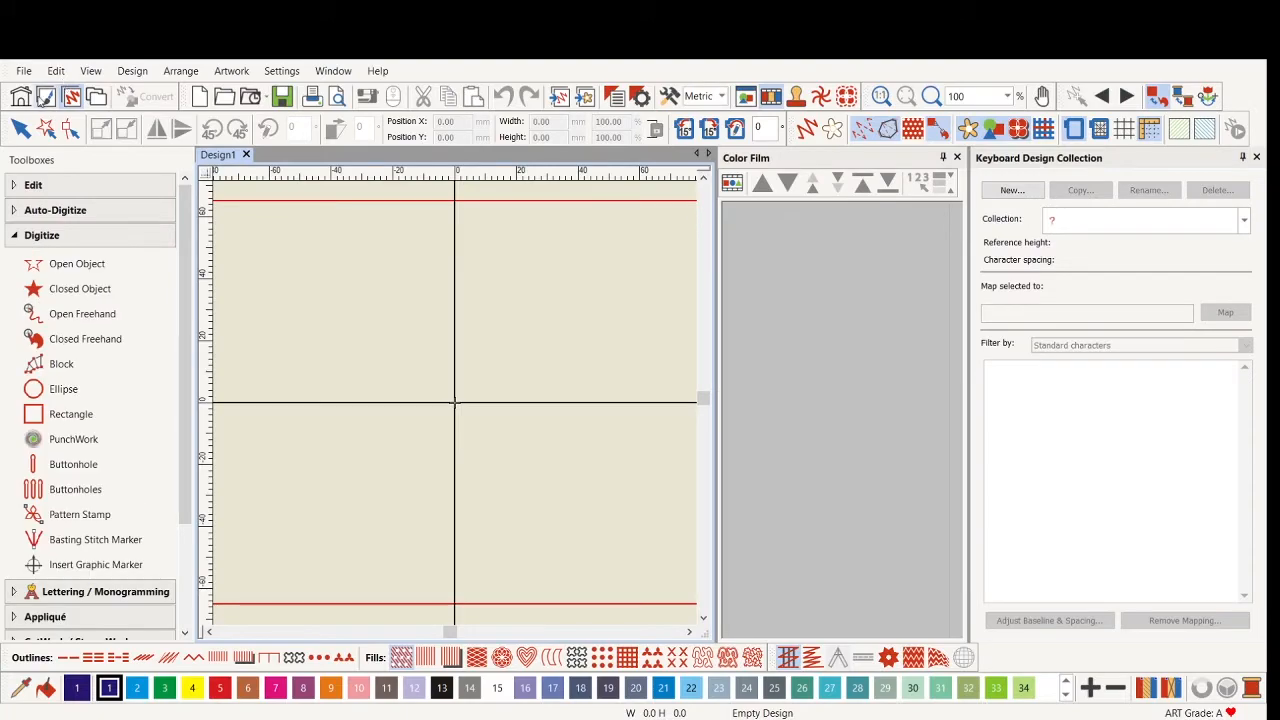
{"action": "left_click", "coordinate": [21, 96]}
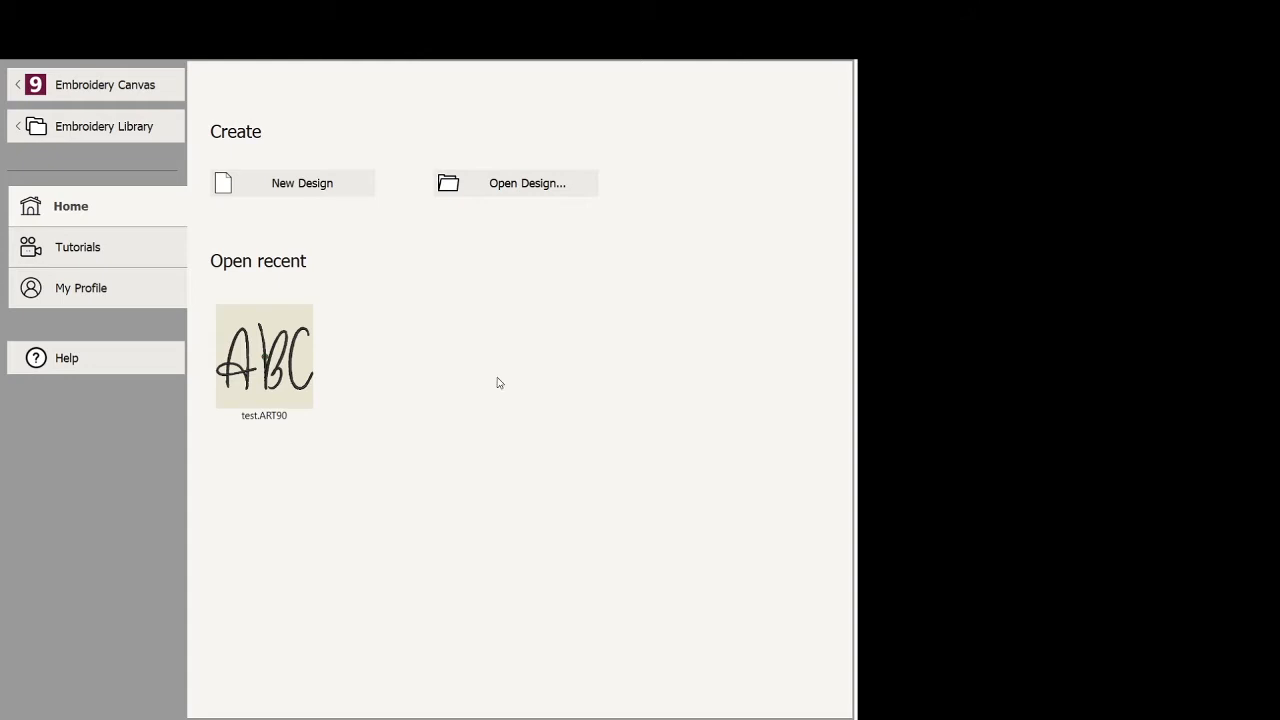
{"action": "left_click", "coordinate": [292, 186]}
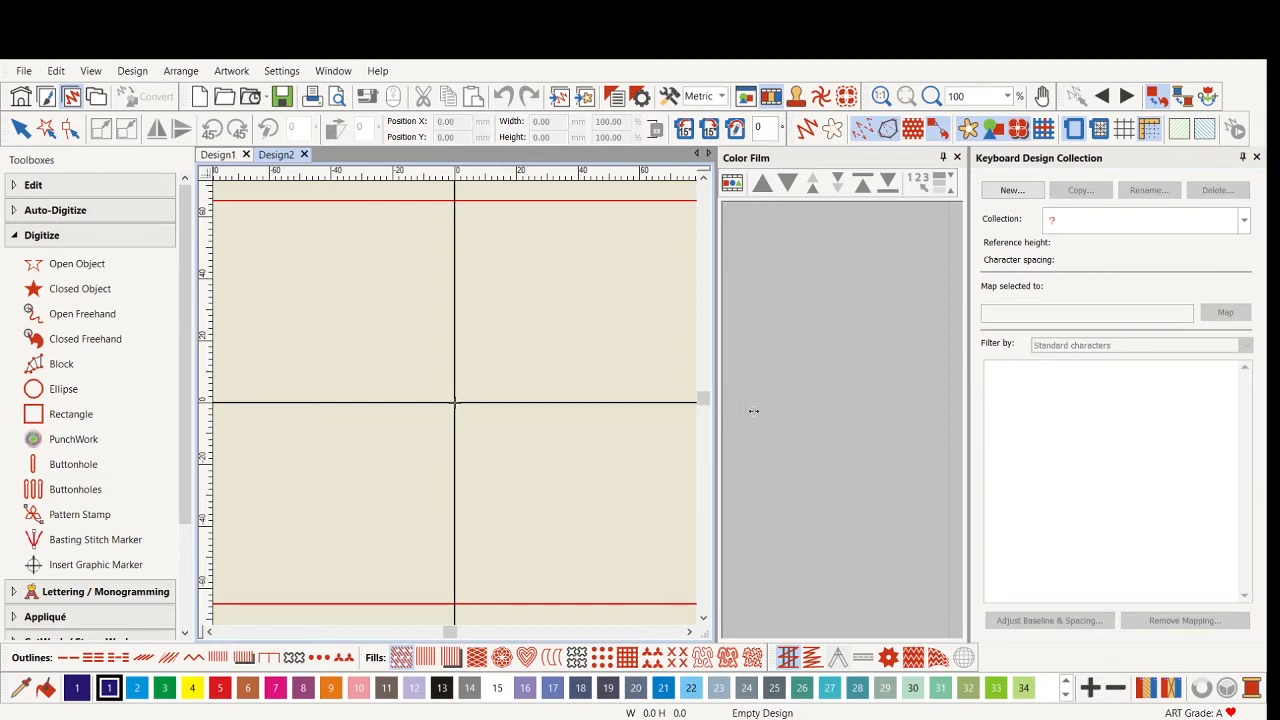
{"action": "left_click_drag", "start_coordinate": [790, 410], "coordinate": [796, 412]}
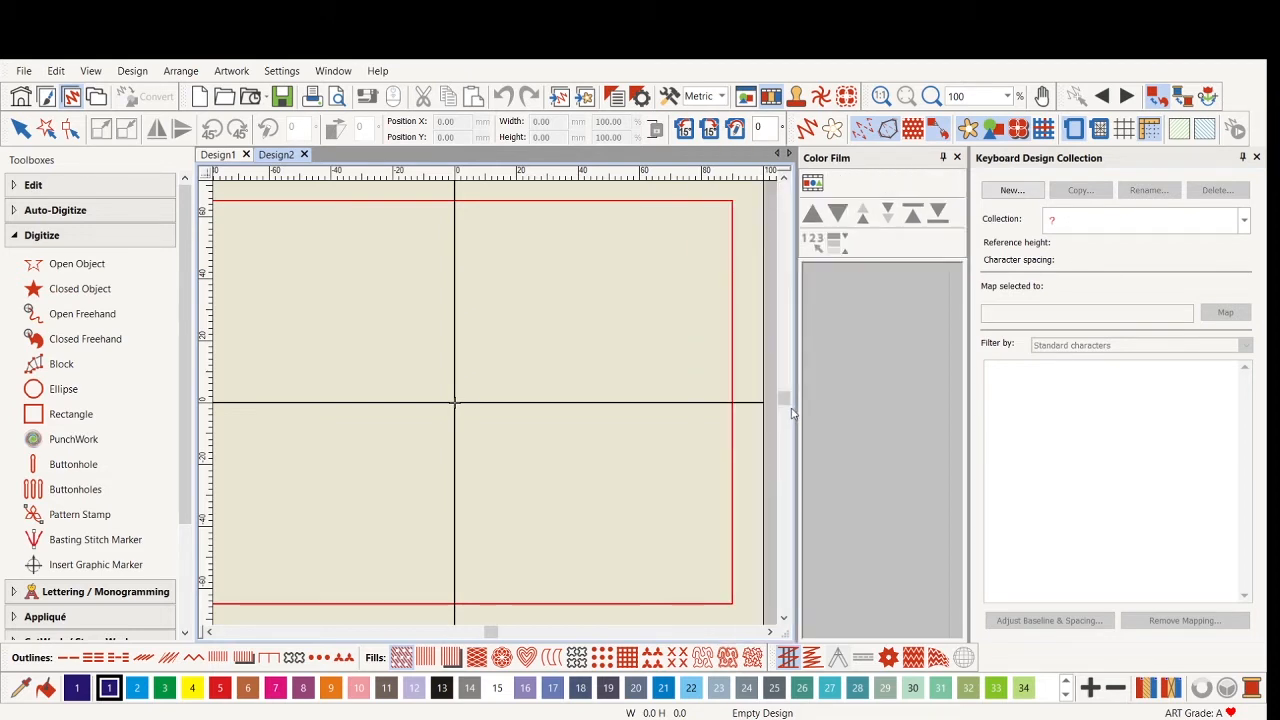
{"action": "left_click_drag", "start_coordinate": [800, 411], "coordinate": [866, 410]}
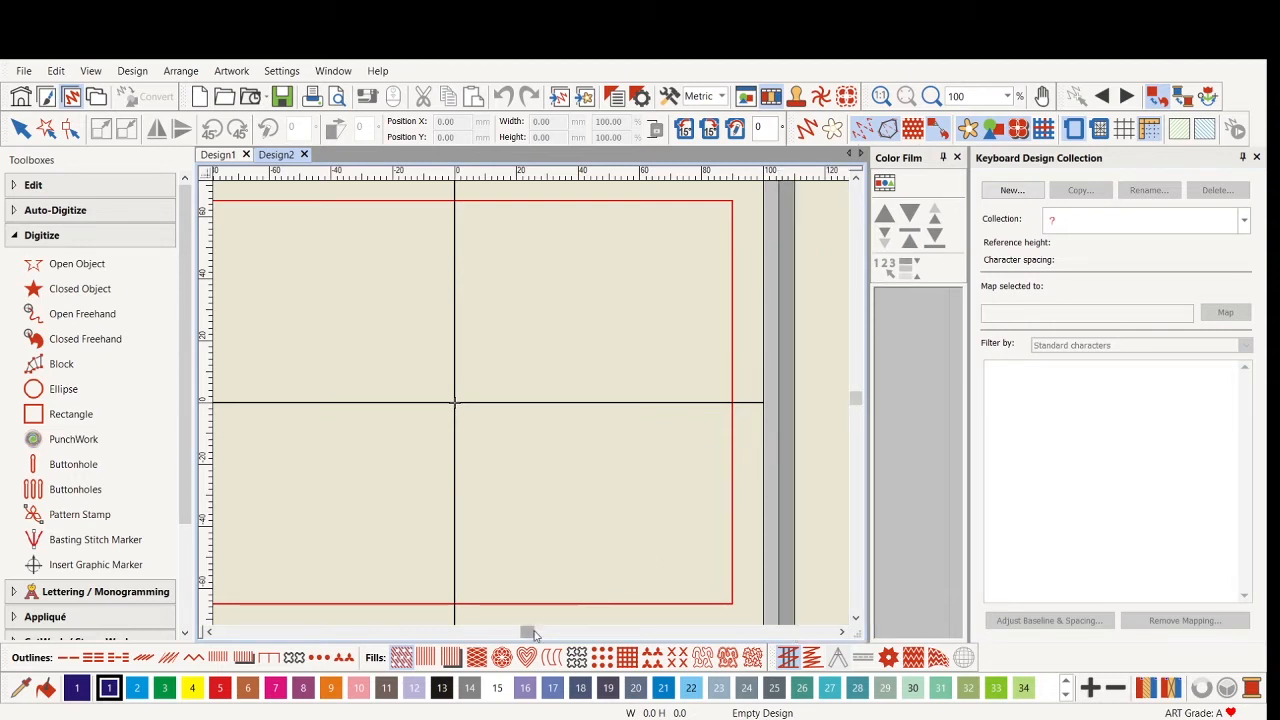
{"action": "left_click_drag", "start_coordinate": [525, 631], "coordinate": [394, 631]}
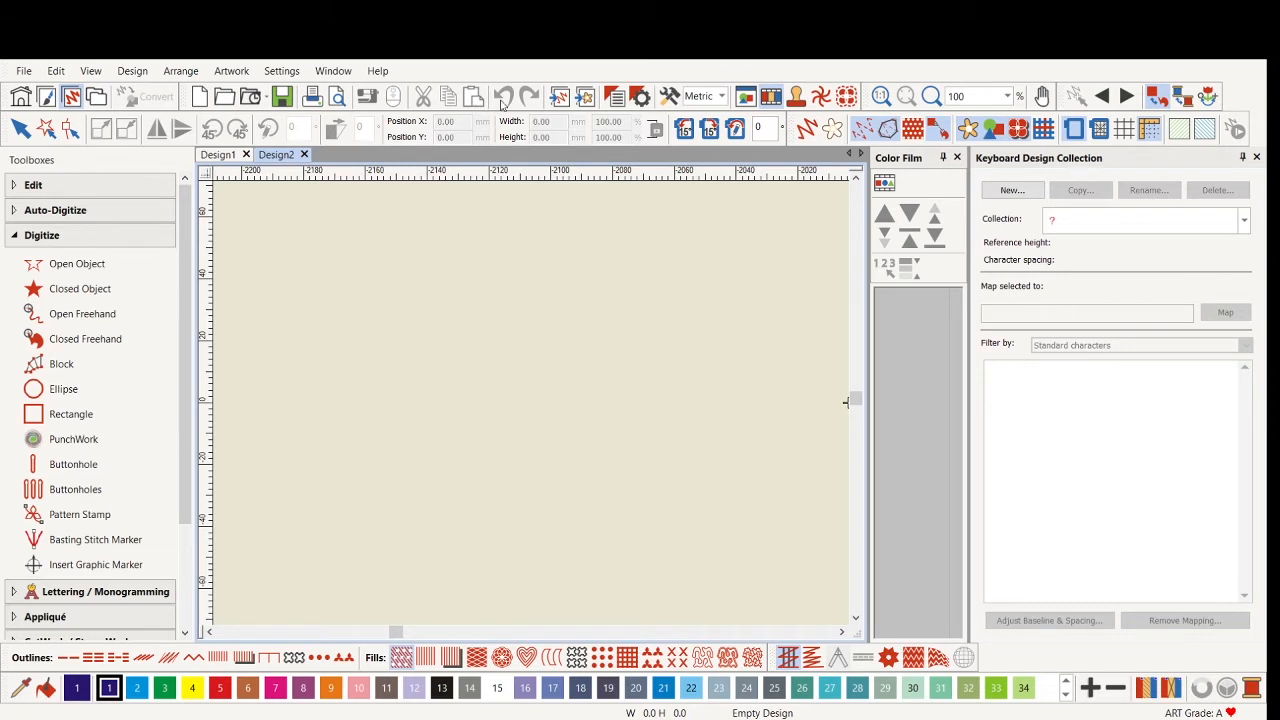
Insert the script letter D and letter E embroidery designs into the new design.
{"action": "left_click", "coordinate": [561, 98]}
{"action": "left_click", "coordinate": [841, 511]}
{"action": "left_click", "coordinate": [561, 99]}
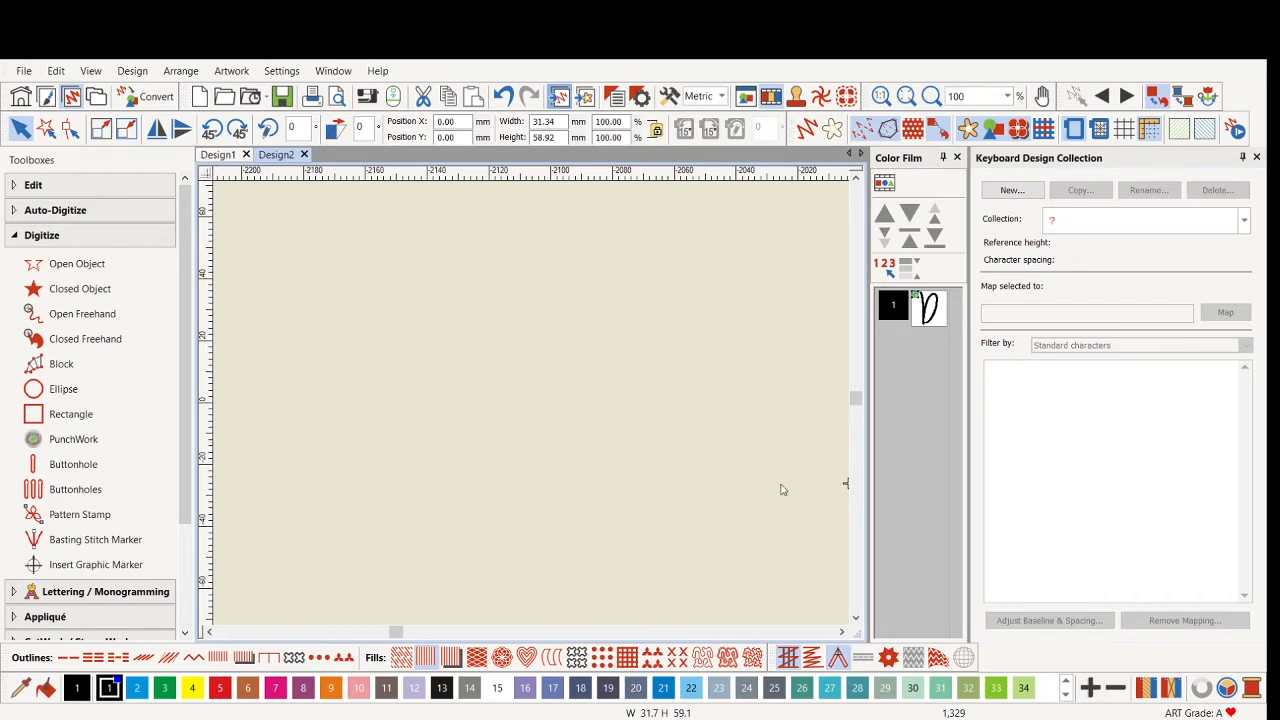
{"action": "key", "text": "ctrl+v"}
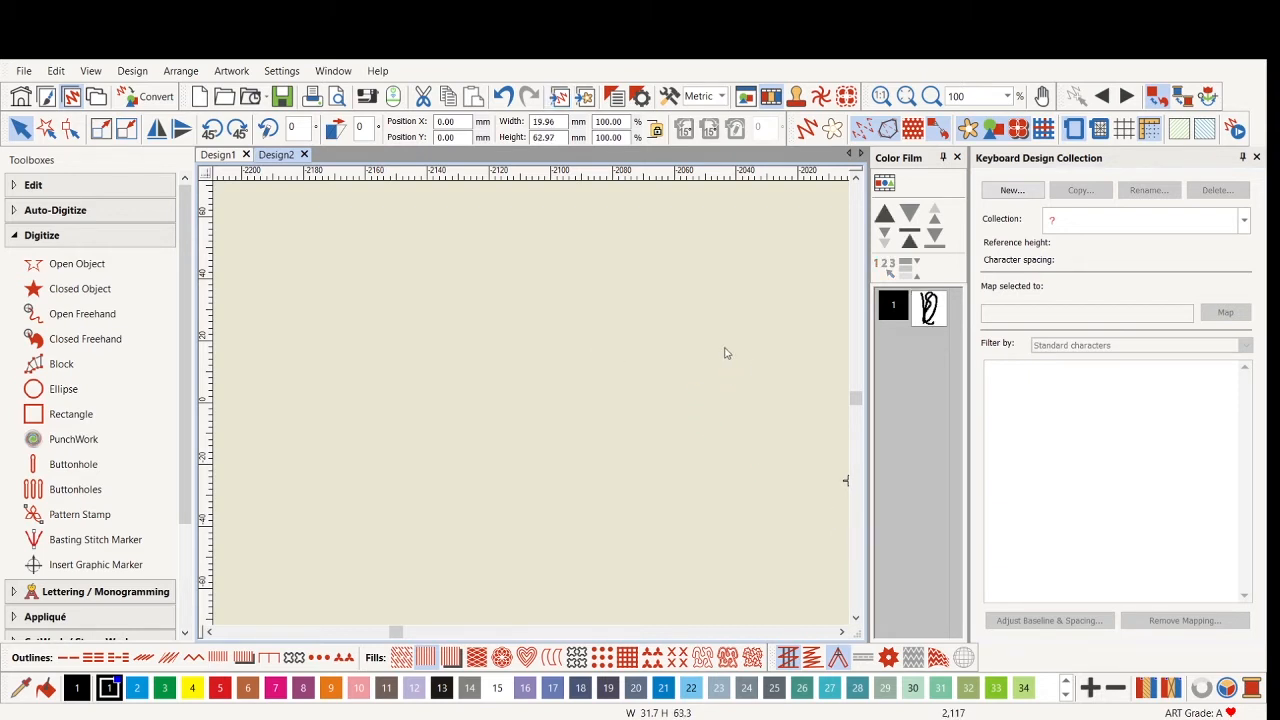
Separate the overlapping D and E so D stands to the left of E, and show them in artistic view.
{"action": "scroll", "coordinate": [532, 408], "scroll_direction": "down", "scroll_amount": 6}
{"action": "scroll", "coordinate": [532, 408], "scroll_direction": "down", "scroll_amount": 1}
{"action": "key", "text": "ctrl+a"}
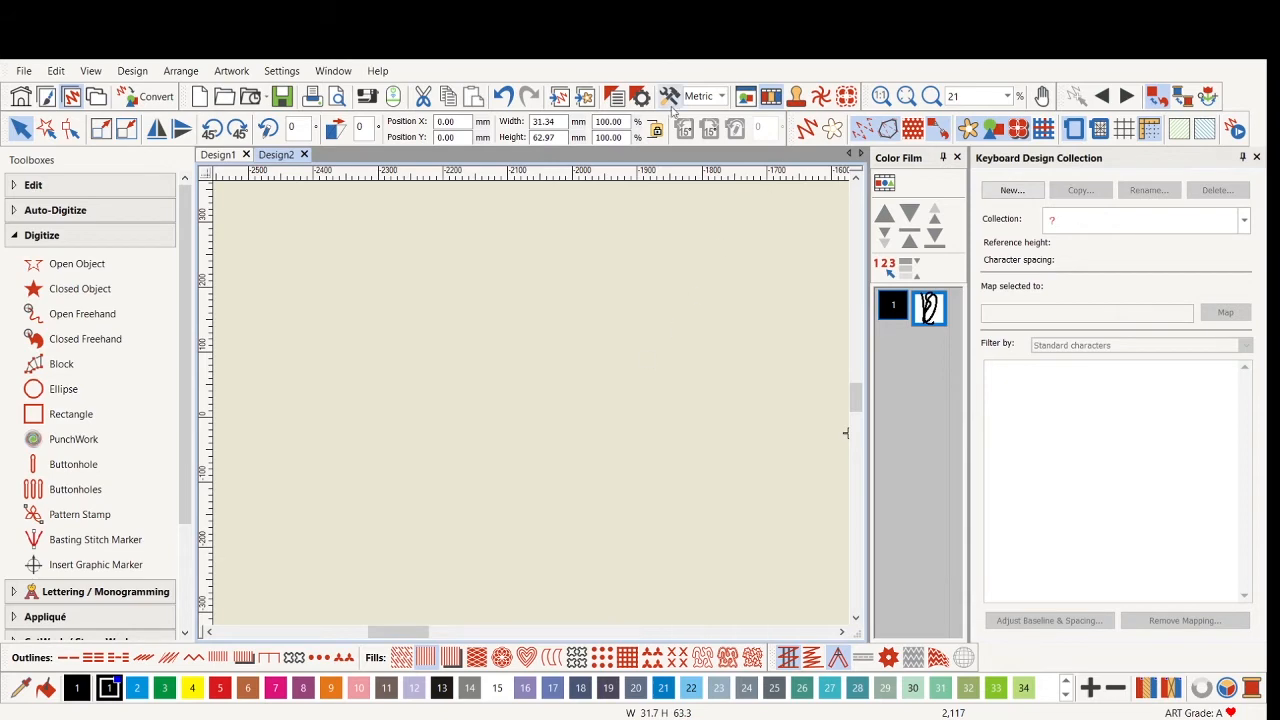
{"action": "left_click", "coordinate": [919, 101]}
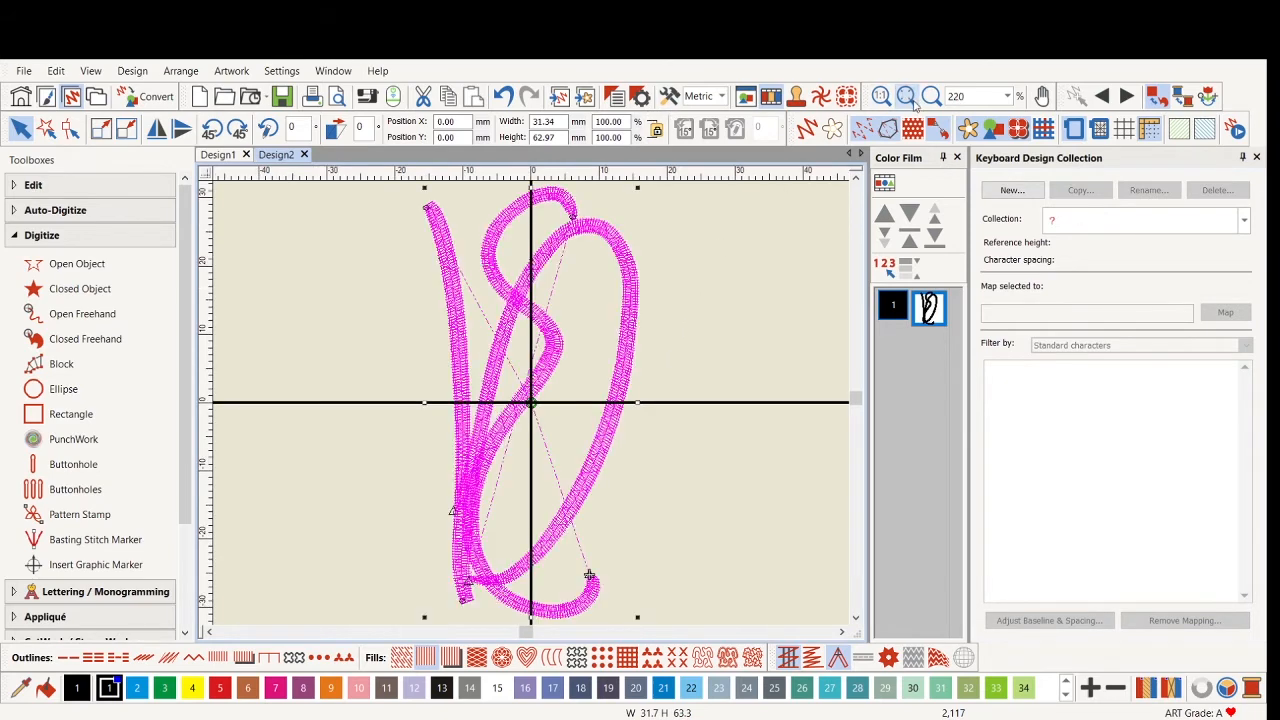
{"action": "left_click_drag", "start_coordinate": [606, 403], "coordinate": [768, 390]}
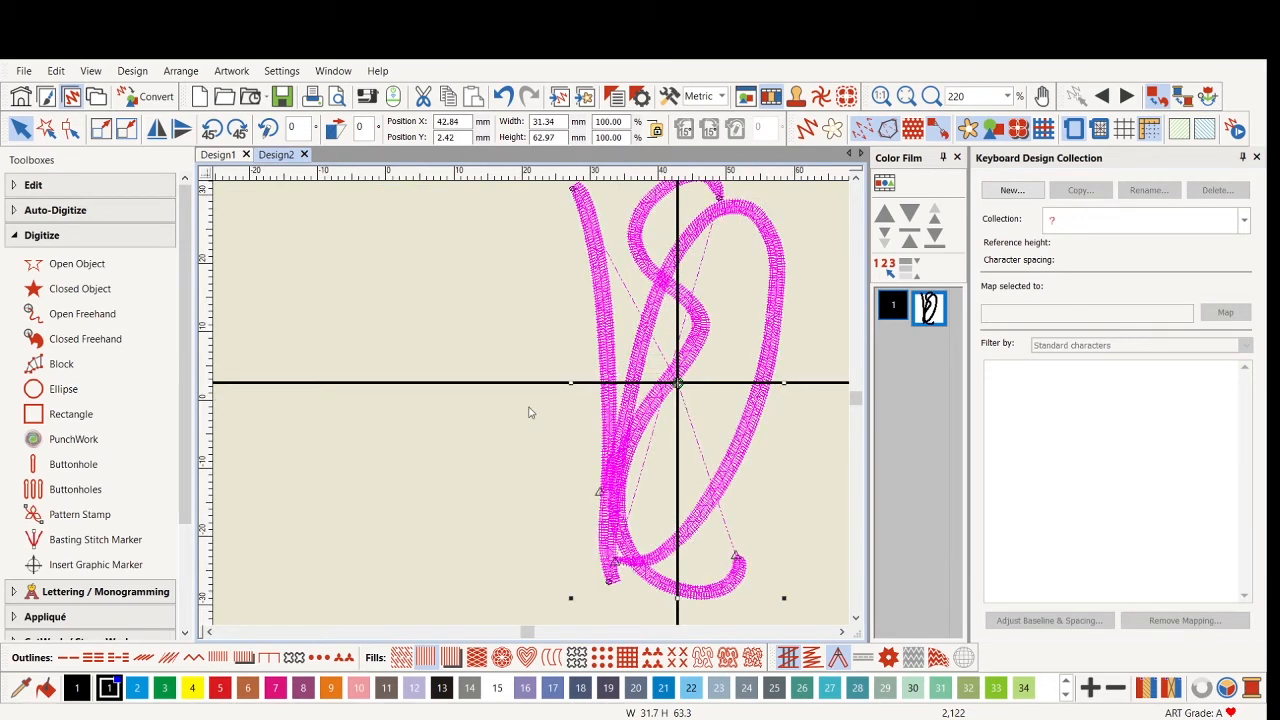
{"action": "left_click", "coordinate": [586, 441]}
{"action": "left_click_drag", "start_coordinate": [614, 432], "coordinate": [394, 439]}
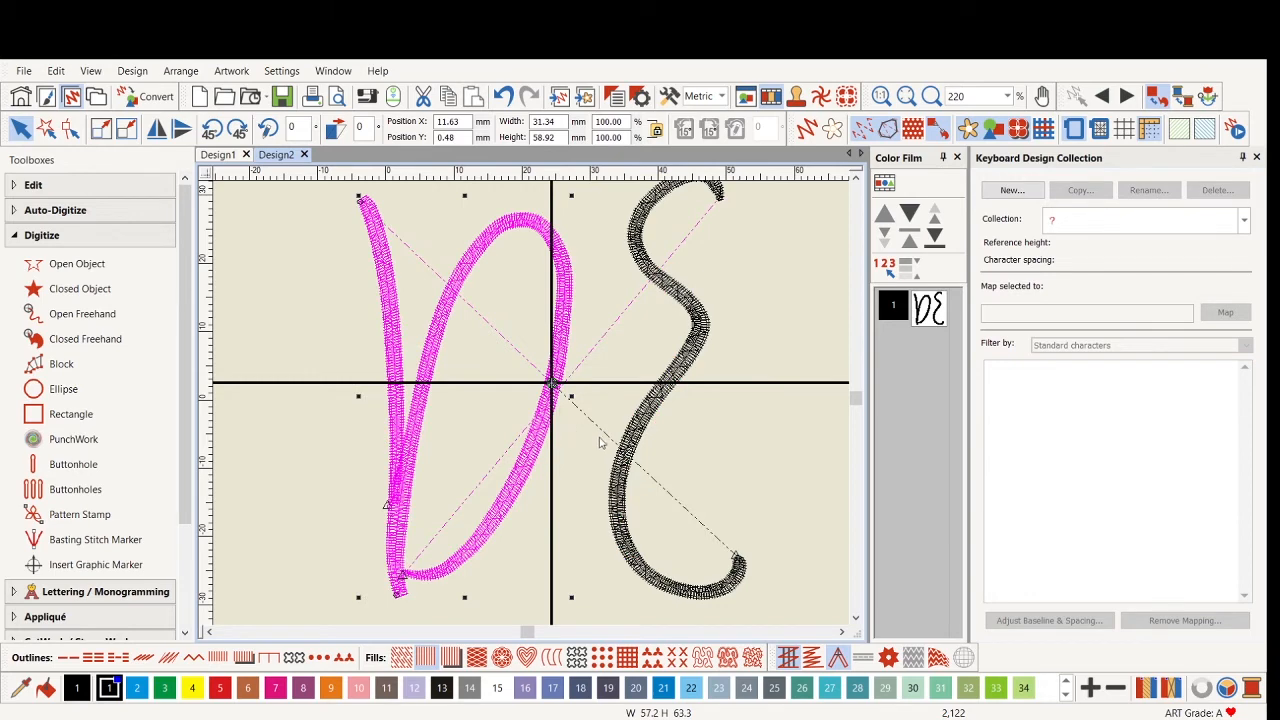
{"action": "scroll", "coordinate": [601, 438], "scroll_direction": "down", "scroll_amount": 1}
{"action": "scroll", "coordinate": [531, 408], "scroll_direction": "down", "scroll_amount": 1}
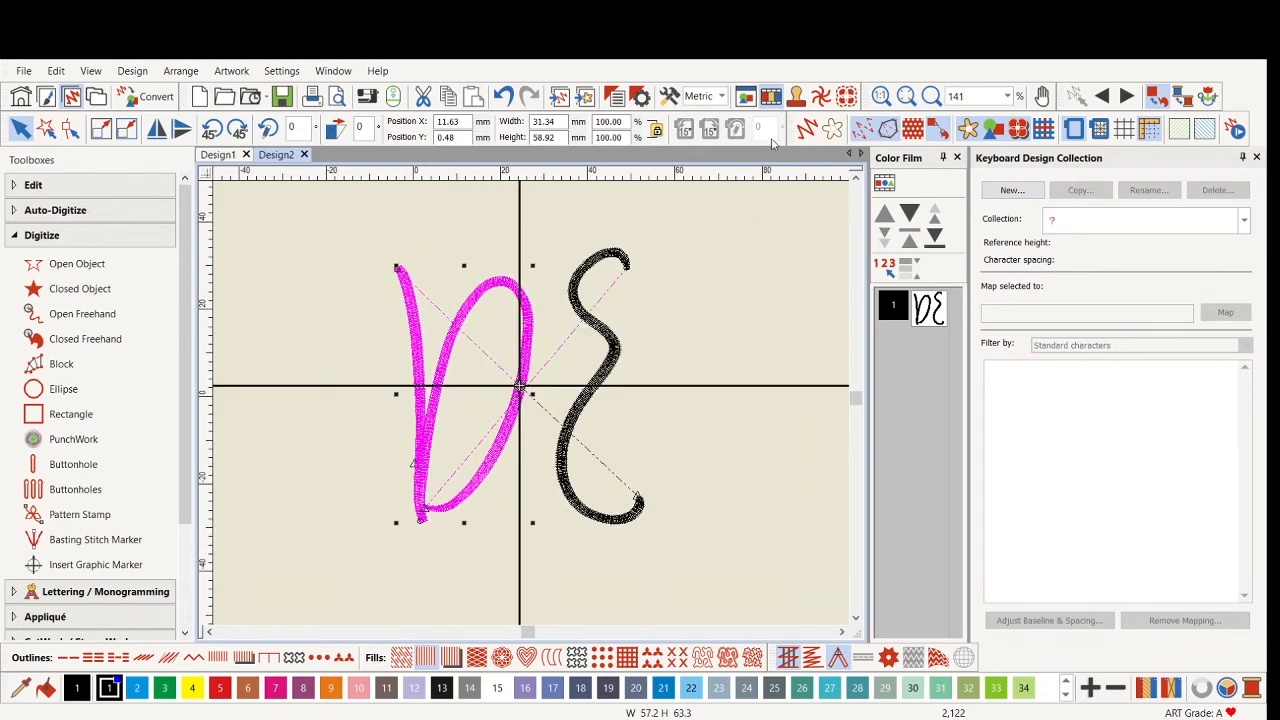
{"action": "left_click", "coordinate": [803, 134]}
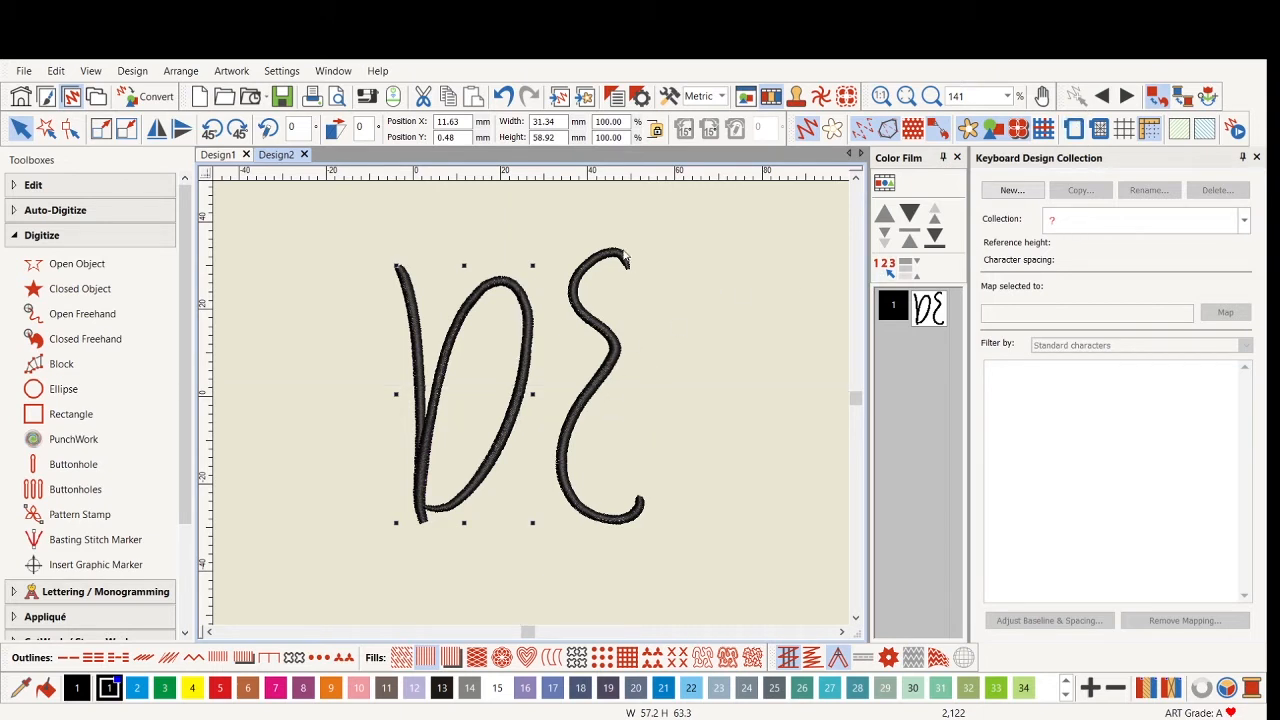
Insert the F and G letter designs and place them in a row to the right of the E.
{"action": "left_click", "coordinate": [566, 100]}
{"action": "key", "text": "ctrl+v"}
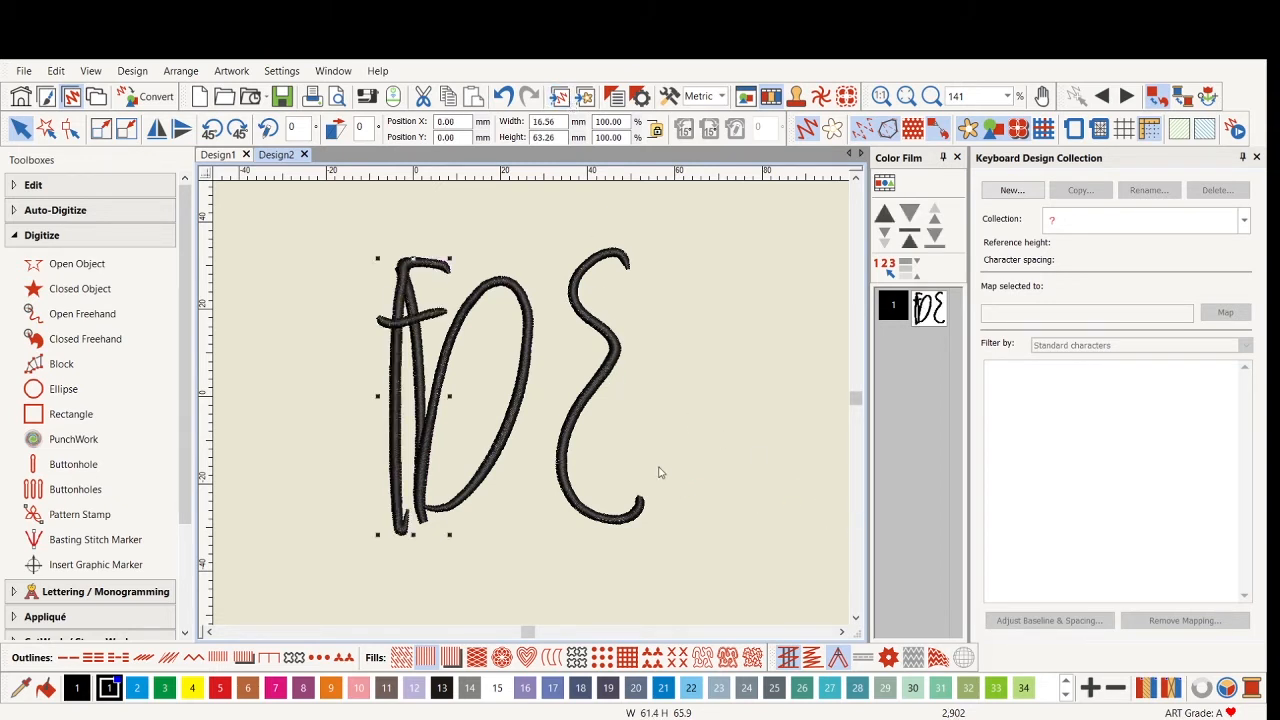
{"action": "left_click_drag", "start_coordinate": [398, 440], "coordinate": [666, 421]}
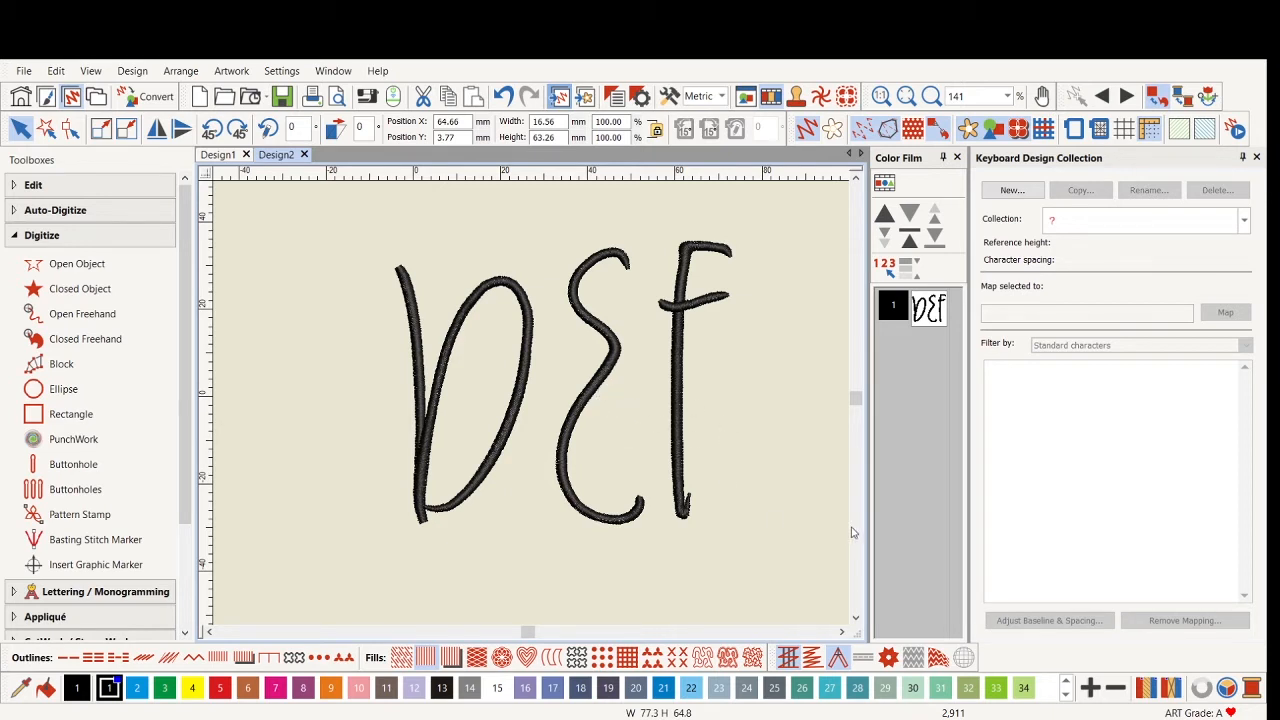
{"action": "scroll", "coordinate": [567, 446], "scroll_direction": "down", "scroll_amount": 2}
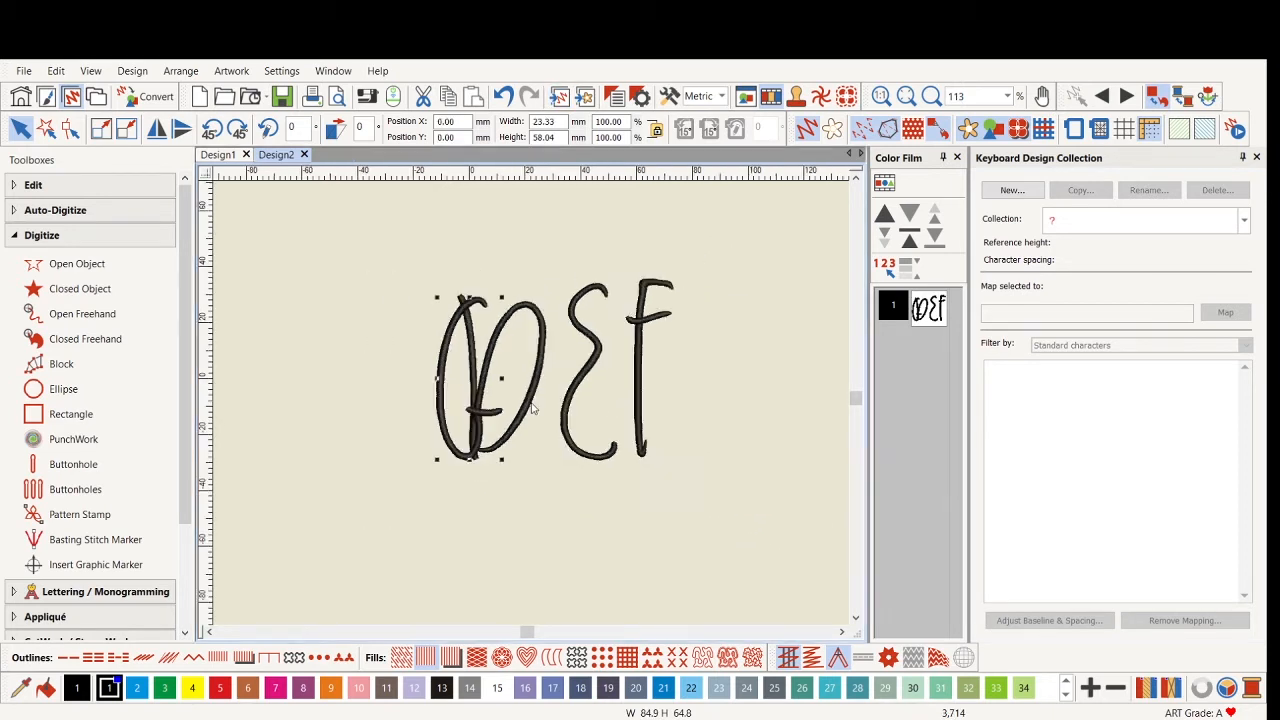
{"action": "left_click_drag", "start_coordinate": [455, 450], "coordinate": [704, 443]}
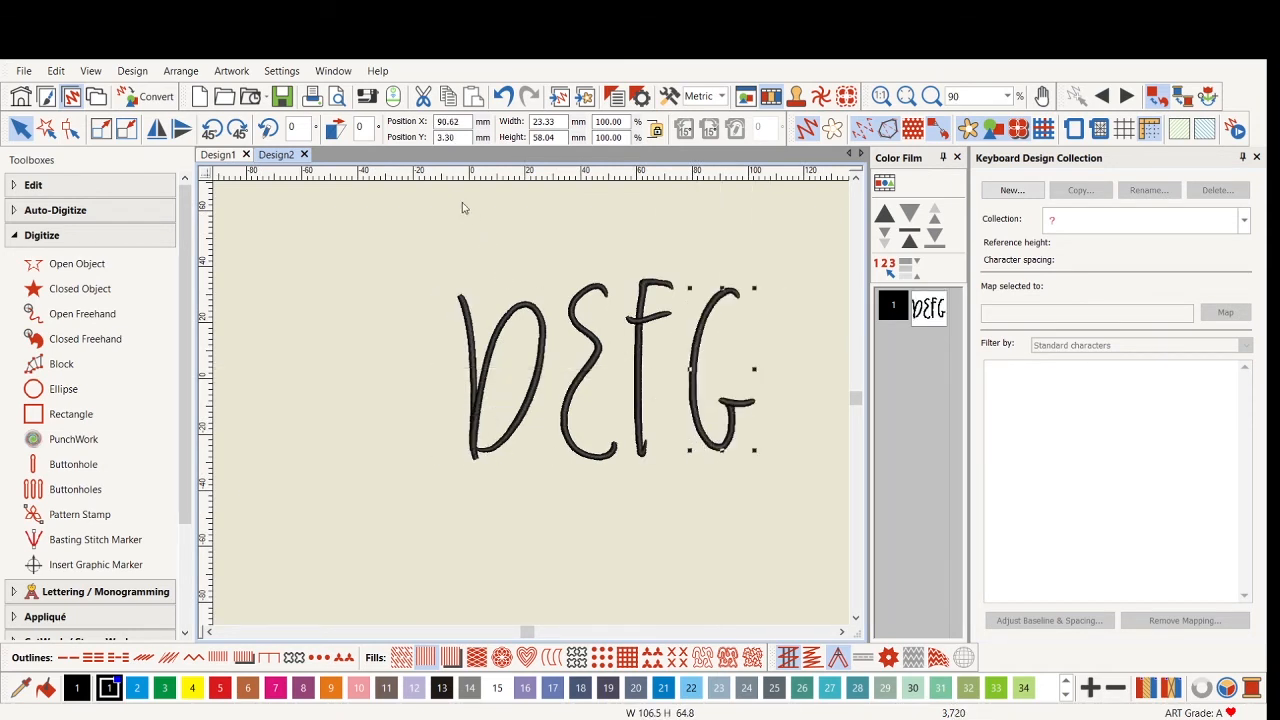
Insert the H and I letter designs and place them side by side in a second row below D and E.
{"action": "left_click", "coordinate": [564, 100]}
{"action": "left_click_drag", "start_coordinate": [547, 468], "coordinate": [547, 488]}
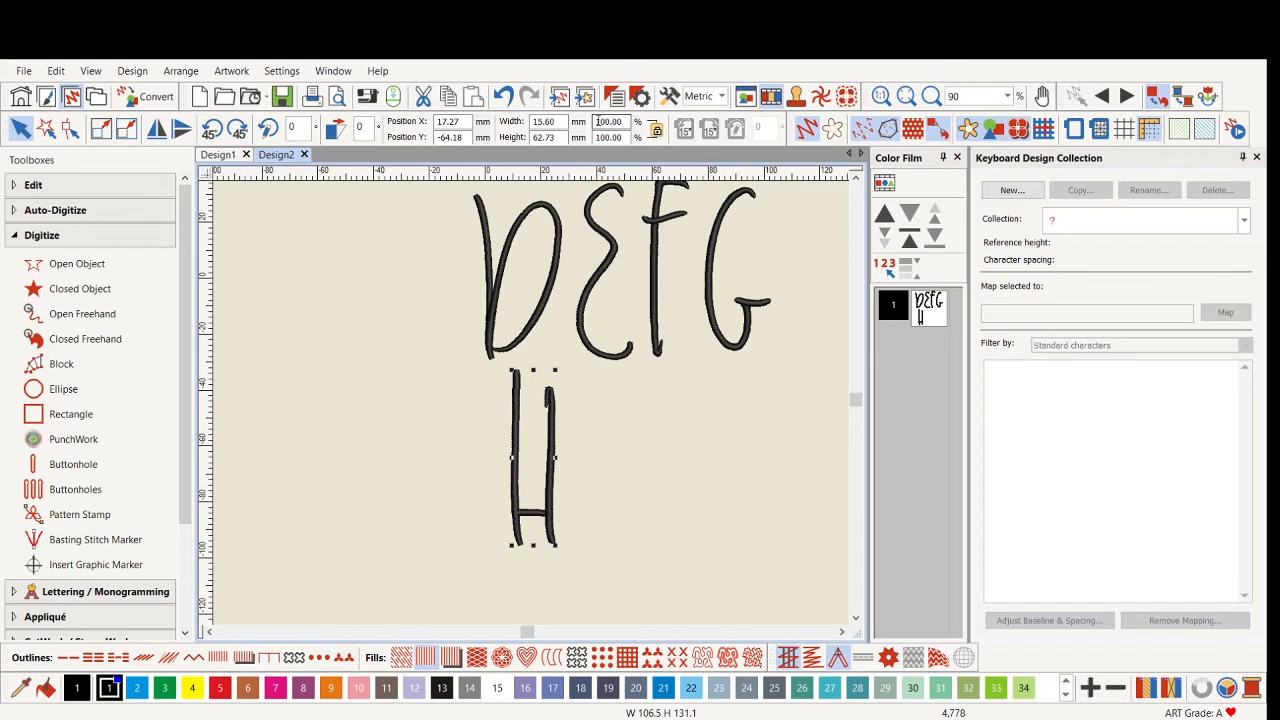
{"action": "left_click", "coordinate": [558, 96]}
{"action": "key", "text": "Tab"}
{"action": "left_click_drag", "start_coordinate": [477, 345], "coordinate": [596, 534]}
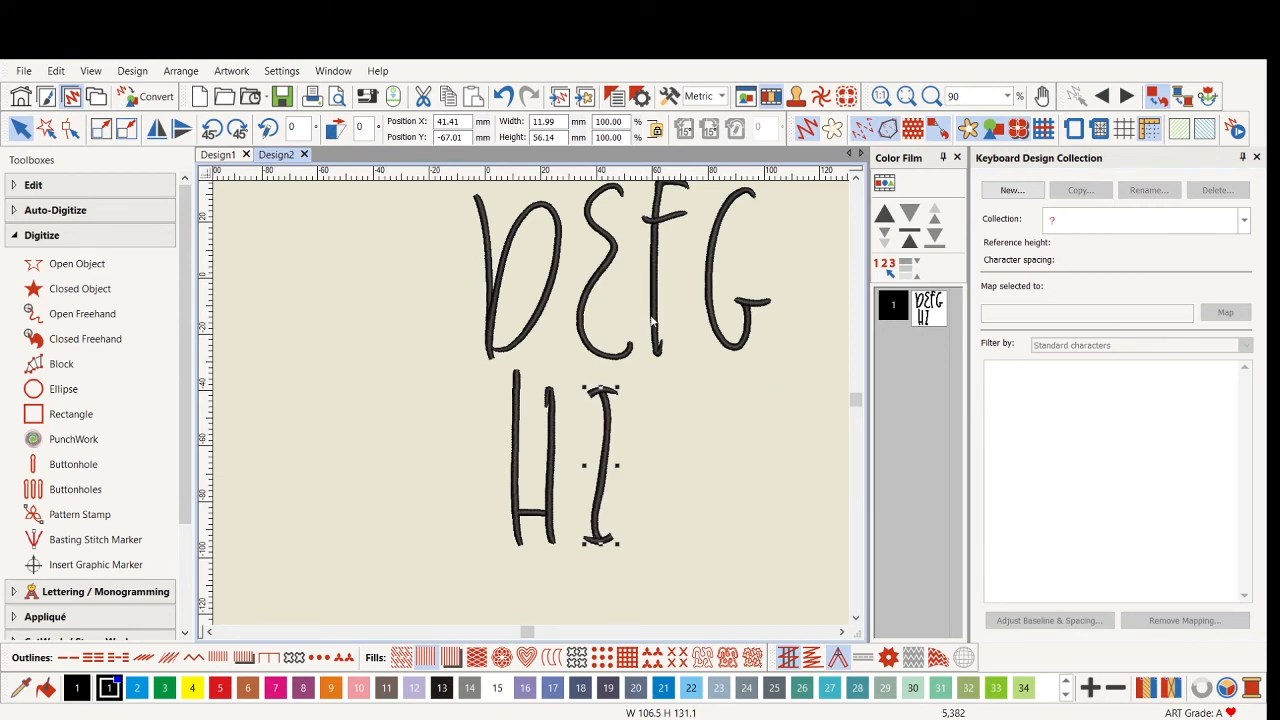
Move the F, I and G side by side into the empty area left of the H to spell FIG.
{"action": "left_click_drag", "start_coordinate": [657, 320], "coordinate": [270, 500]}
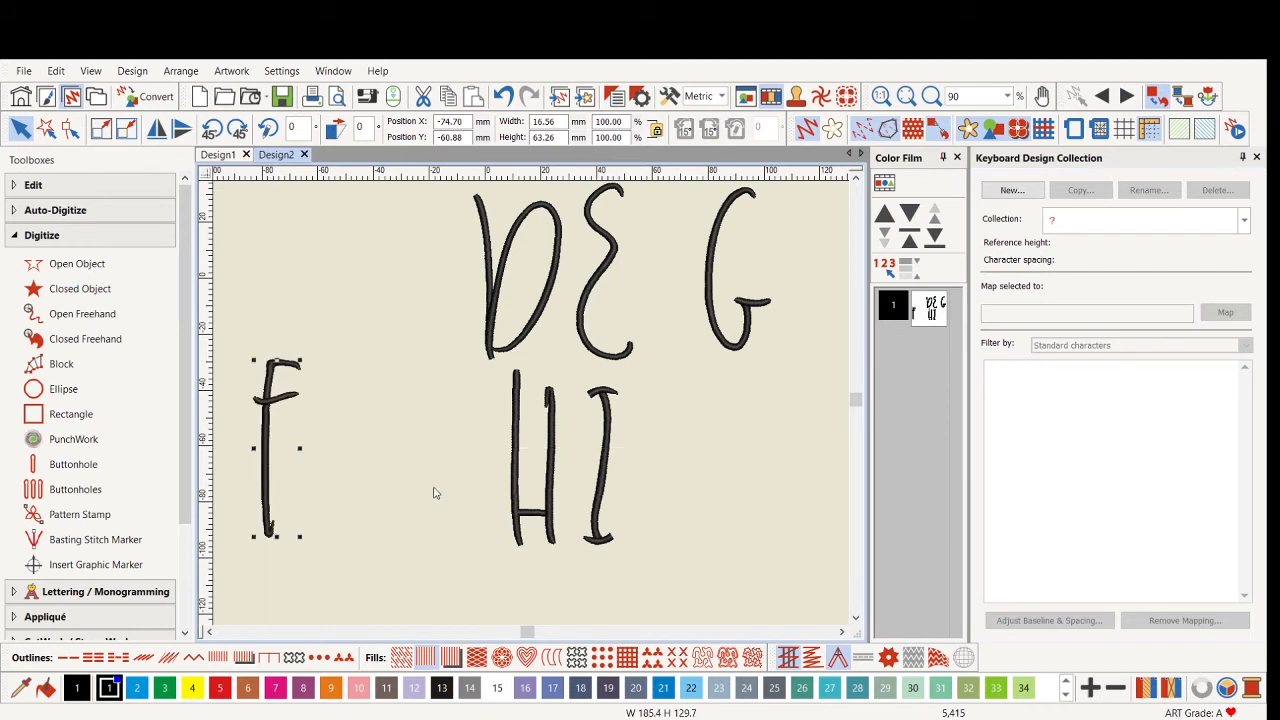
{"action": "left_click_drag", "start_coordinate": [604, 475], "coordinate": [324, 458]}
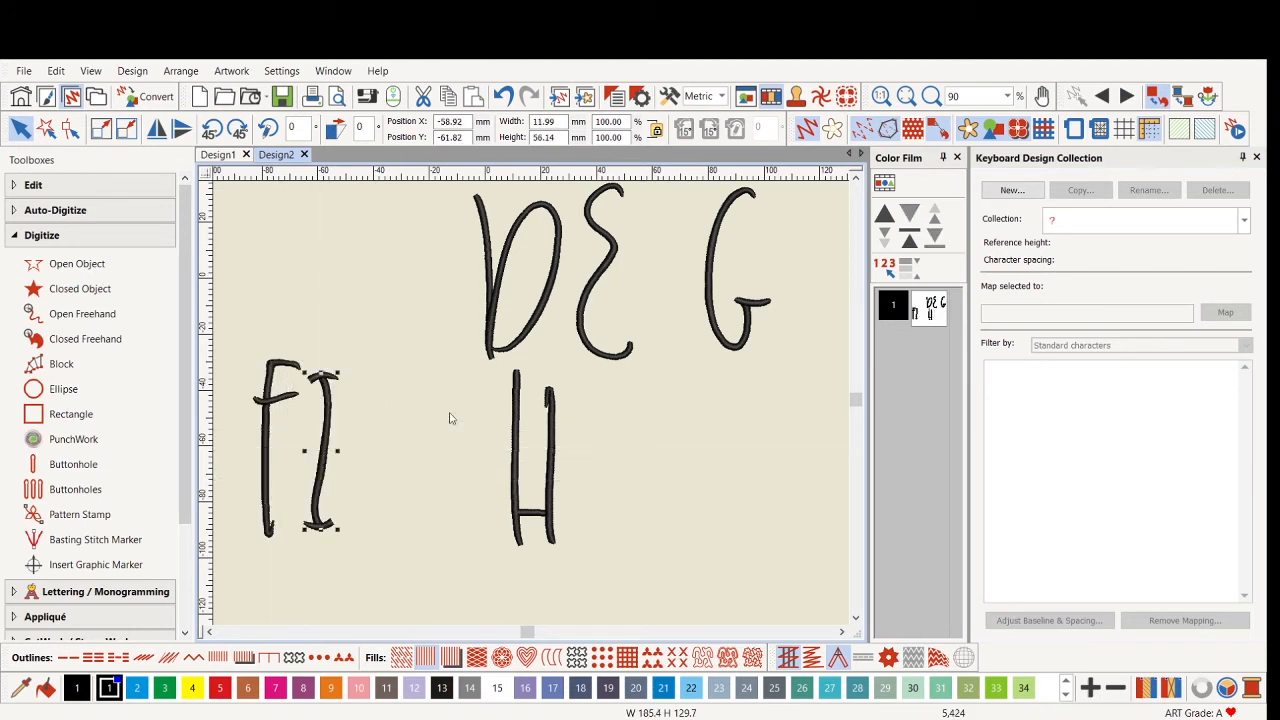
{"action": "left_click_drag", "start_coordinate": [738, 338], "coordinate": [379, 530]}
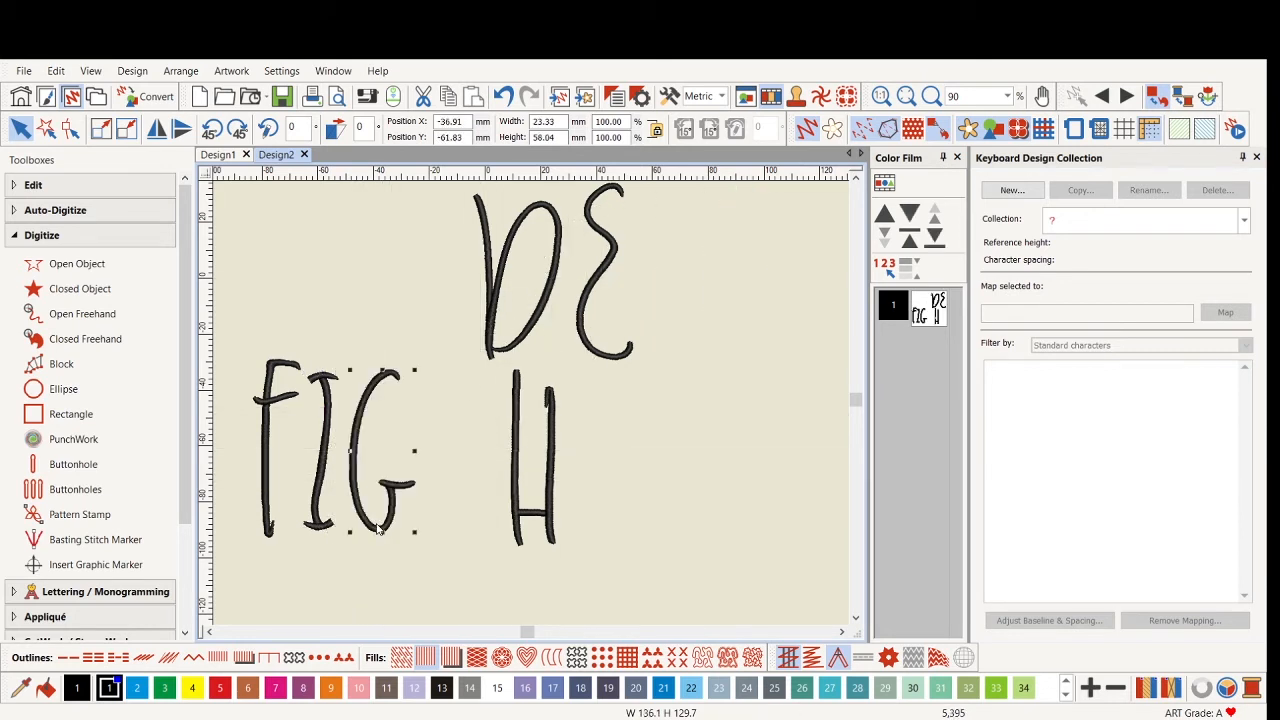
Move the unused D, E and H away to the upper right, clear of the word FIG.
{"action": "left_click_drag", "start_coordinate": [540, 323], "coordinate": [710, 313]}
{"action": "left_click_drag", "start_coordinate": [625, 357], "coordinate": [648, 402]}
{"action": "left_click_drag", "start_coordinate": [405, 525], "coordinate": [690, 302]}
Align the F, I and G of FIG along their horizontal centre line and space them evenly across.
{"action": "scroll", "coordinate": [493, 413], "scroll_direction": "down", "scroll_amount": 2}
{"action": "scroll", "coordinate": [493, 413], "scroll_direction": "up", "scroll_amount": 1}
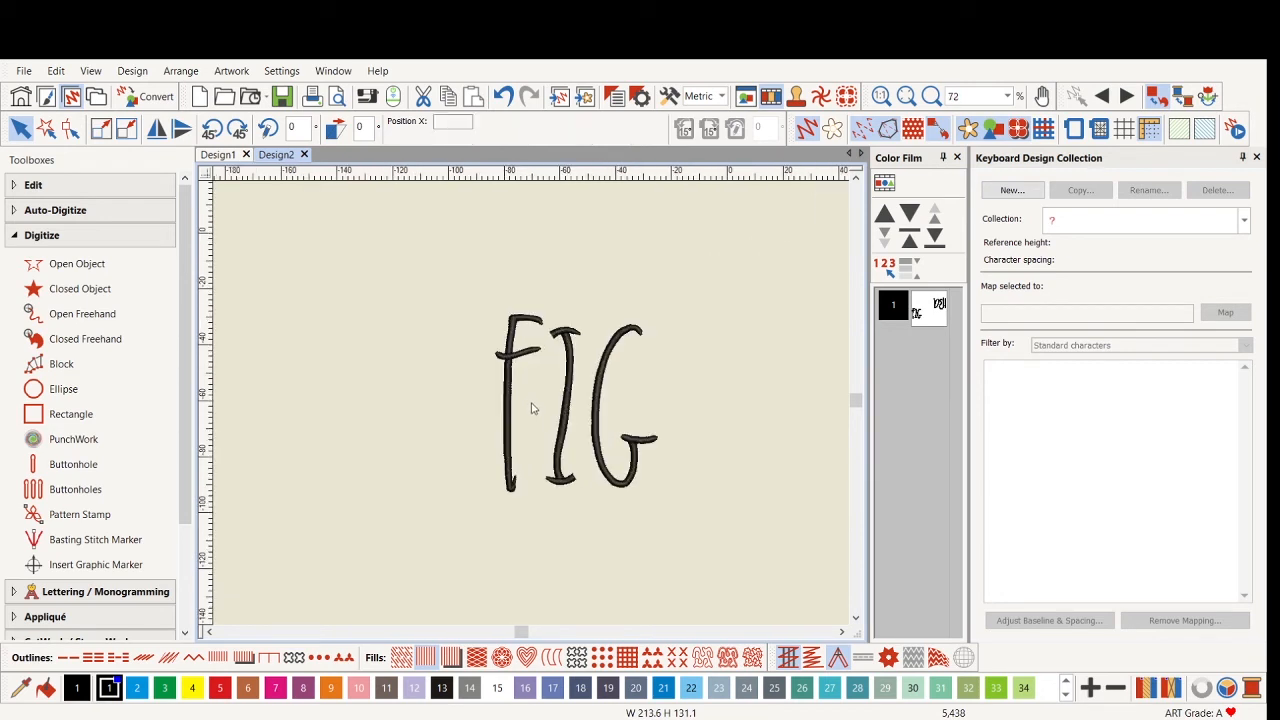
{"action": "scroll", "coordinate": [551, 397], "scroll_direction": "up", "scroll_amount": 1}
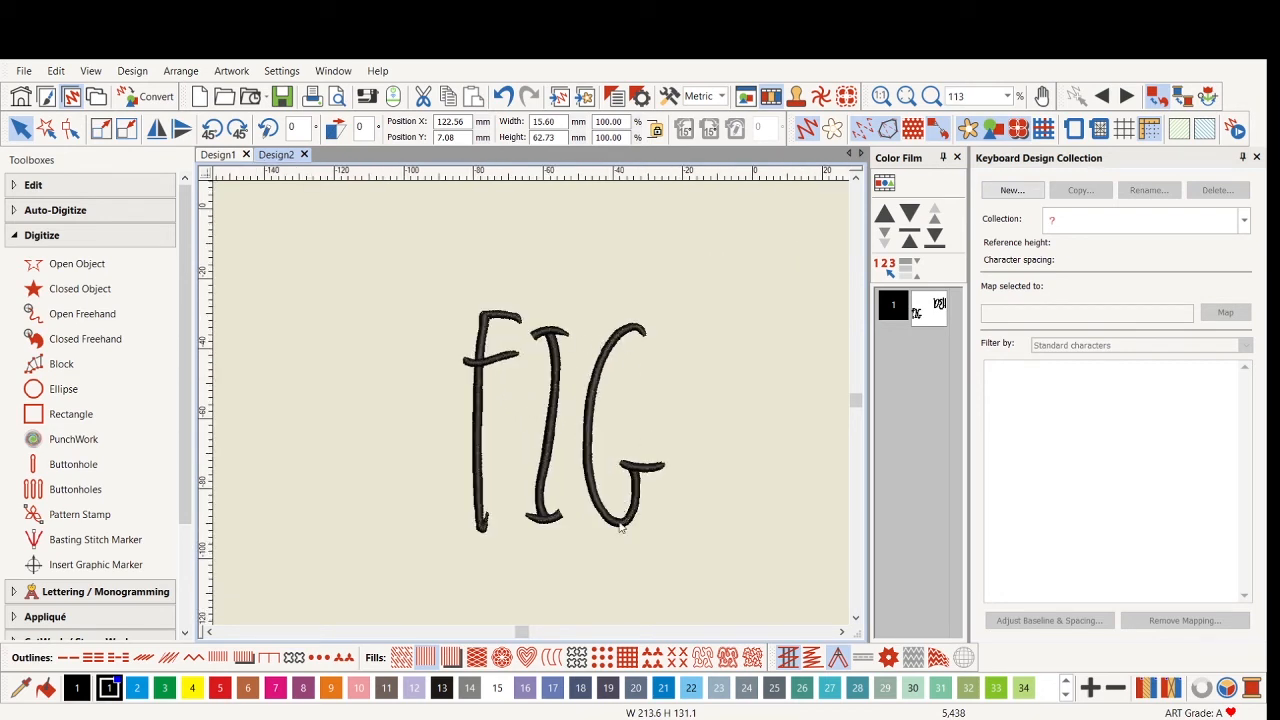
{"action": "left_click_drag", "start_coordinate": [541, 472], "coordinate": [568, 466]}
{"action": "left_click_drag", "start_coordinate": [419, 264], "coordinate": [639, 491]}
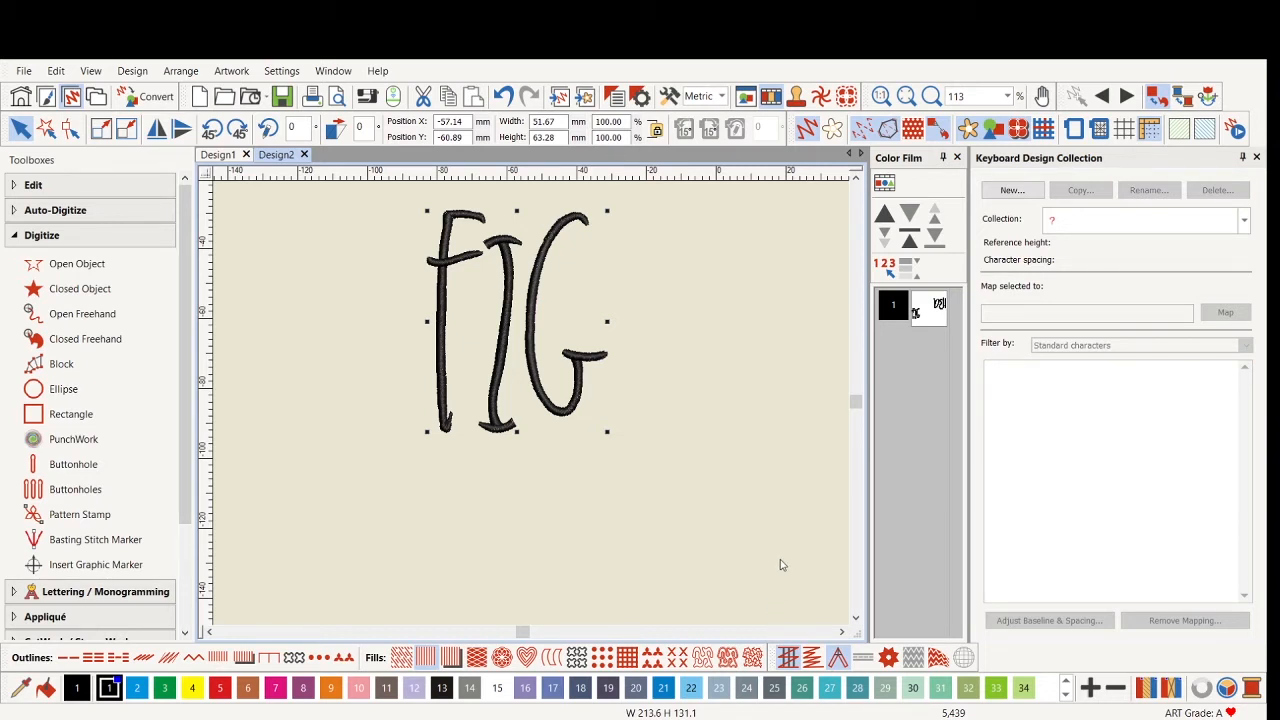
{"action": "key", "text": "ctrl+z"}
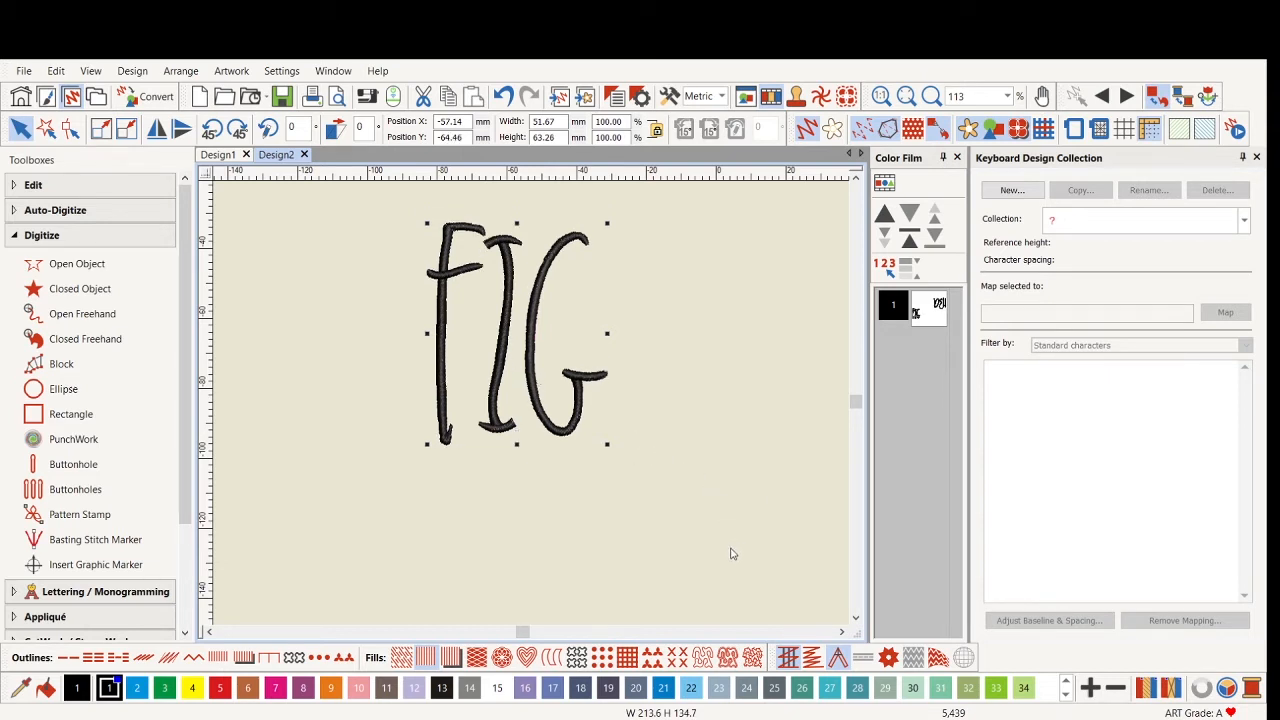
{"action": "key", "text": "shift+a"}
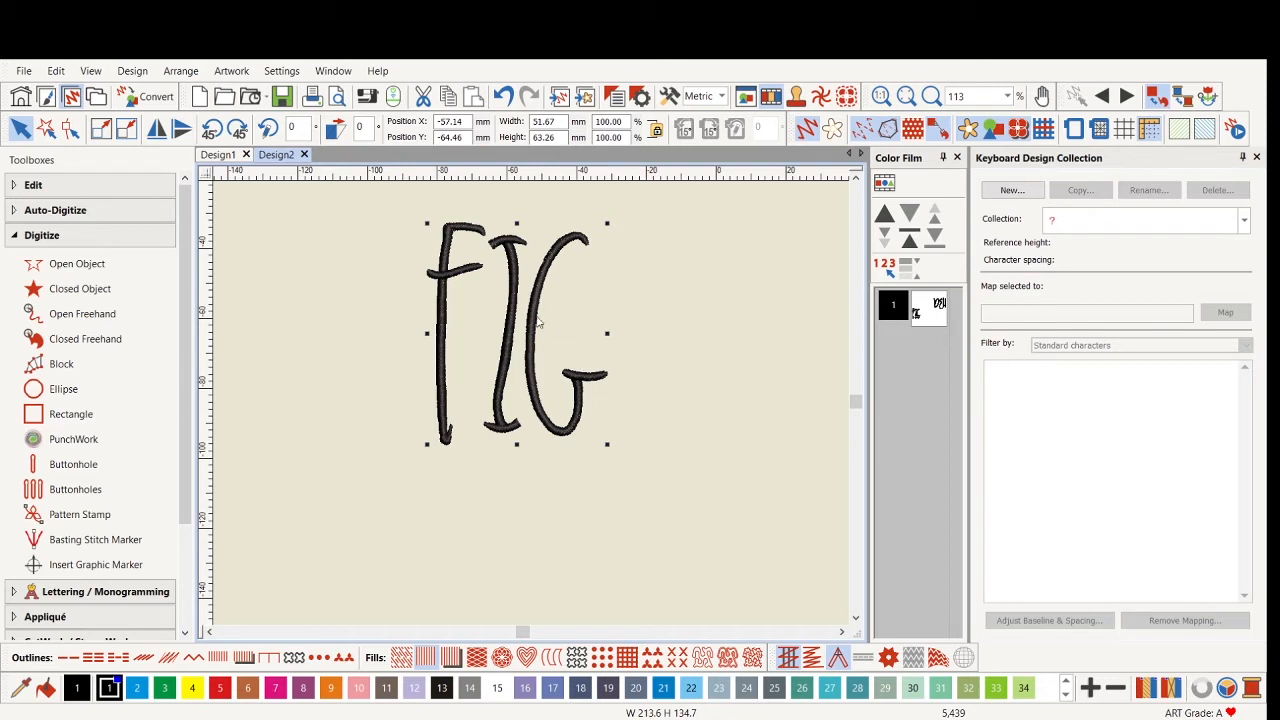
{"action": "left_click", "coordinate": [646, 309]}
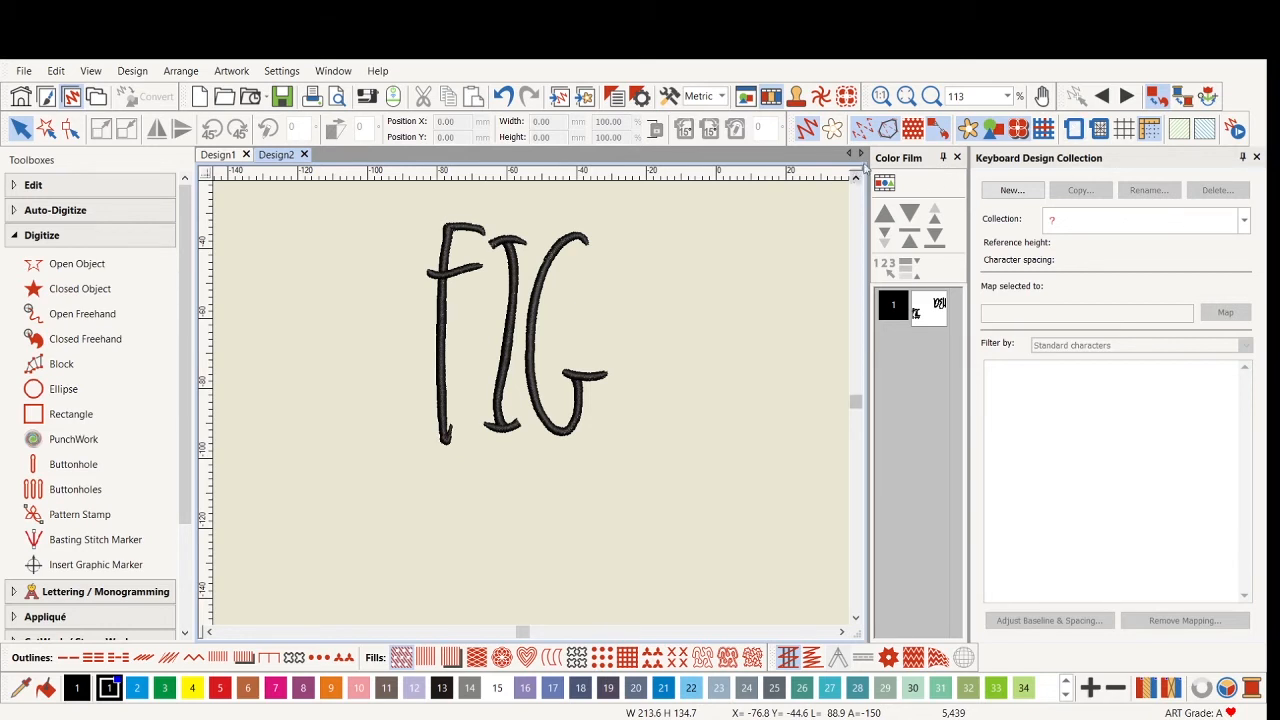
Load the OESD Penned collection in the Keyboard Design Collection and filter its characters to uppercase letters.
{"action": "left_click", "coordinate": [140, 592]}
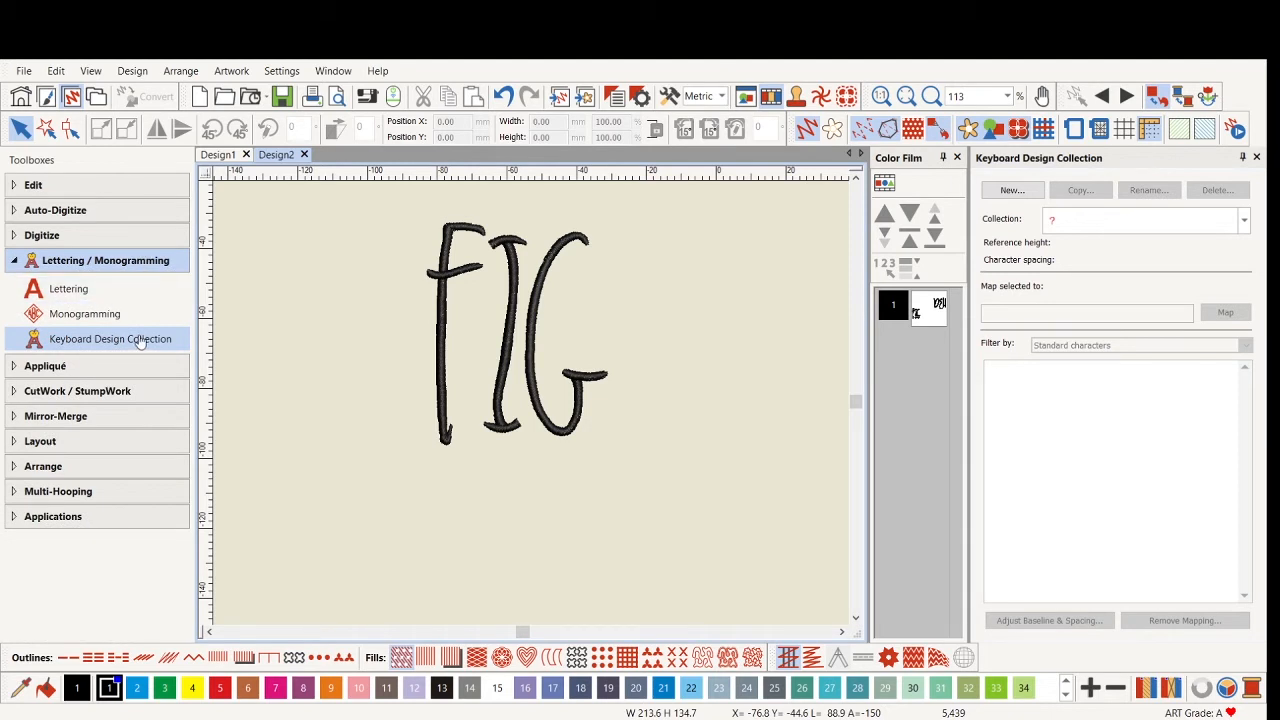
{"action": "left_click", "coordinate": [140, 342]}
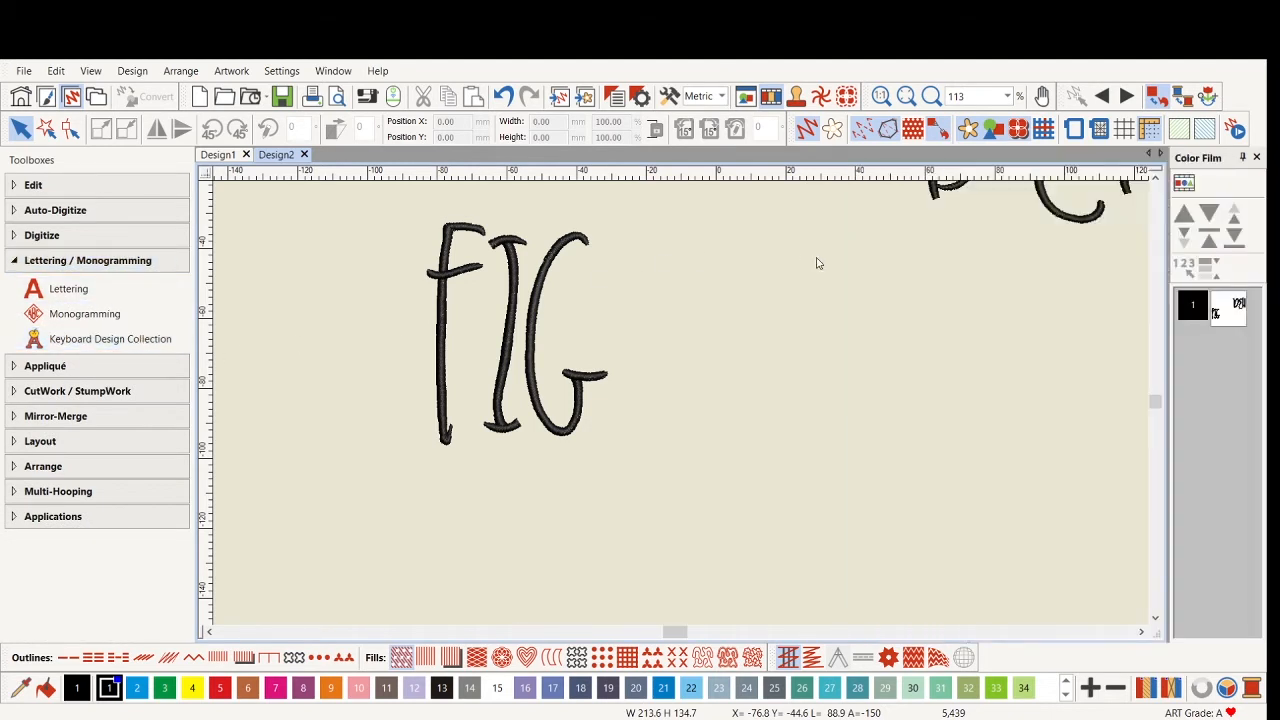
{"action": "left_click", "coordinate": [85, 339]}
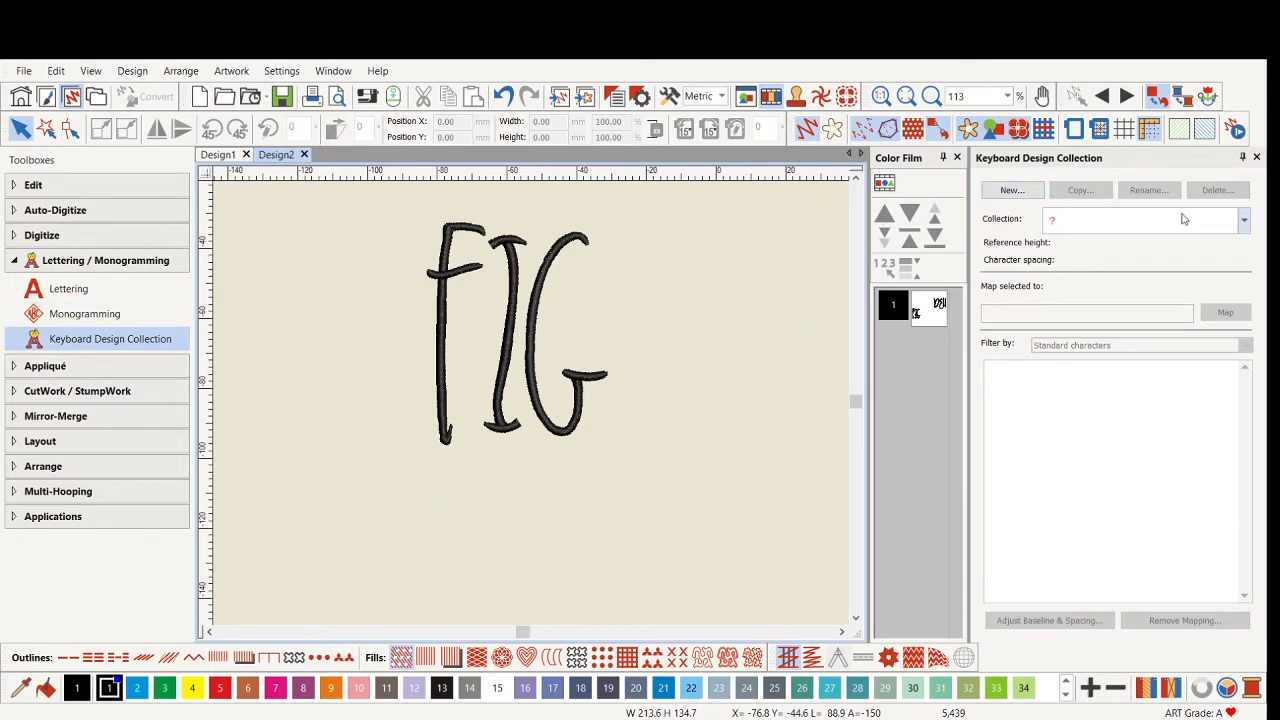
{"action": "left_click", "coordinate": [1244, 220]}
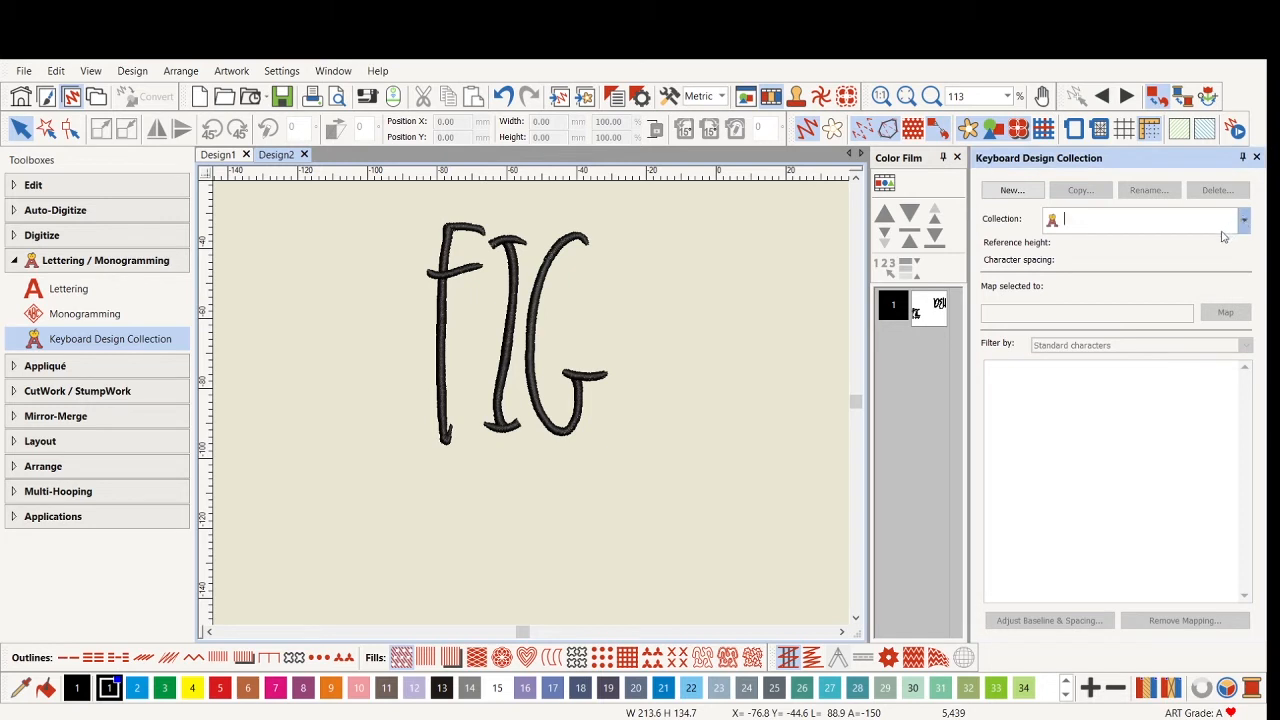
{"action": "left_click", "coordinate": [1162, 259]}
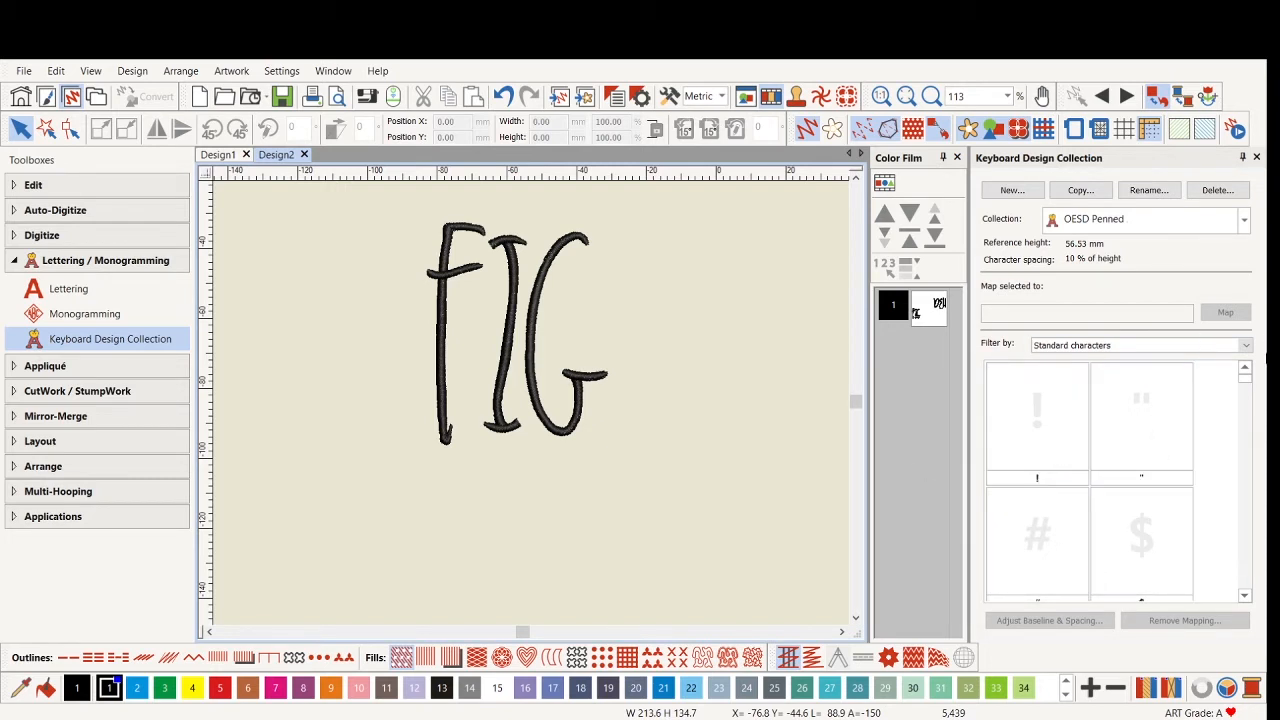
{"action": "left_click", "coordinate": [1245, 347]}
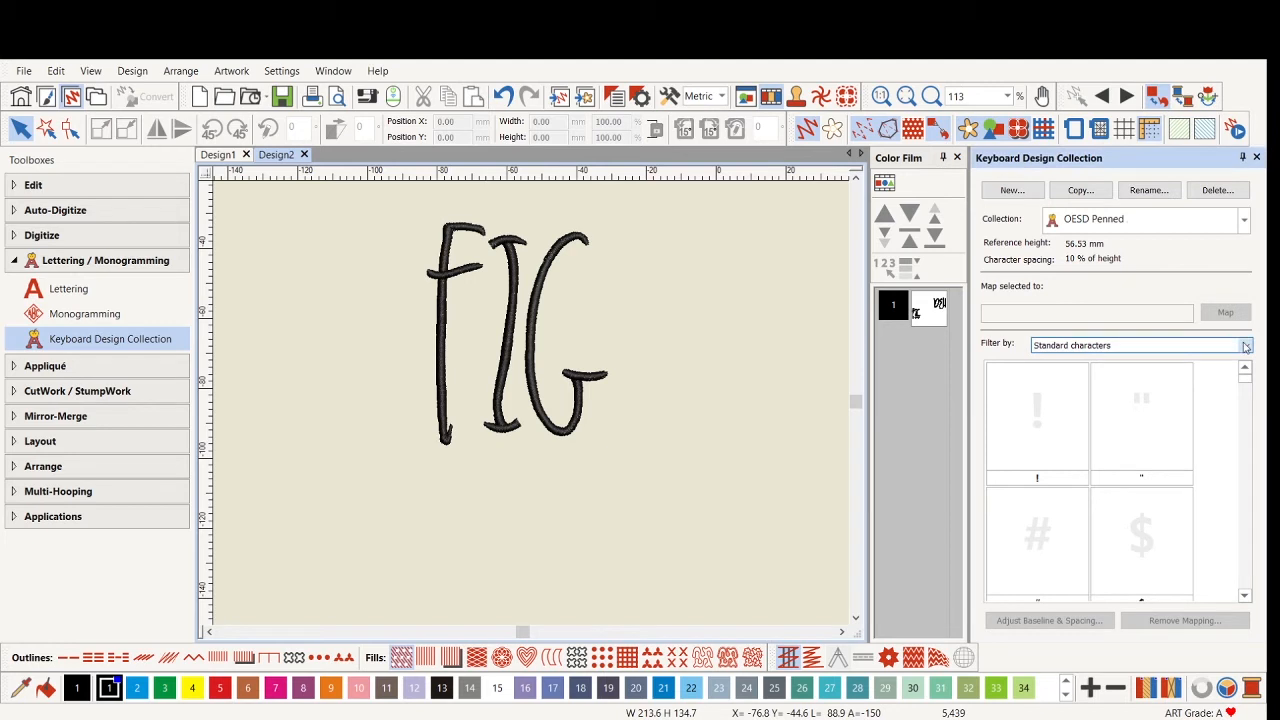
{"action": "left_click", "coordinate": [1183, 390]}
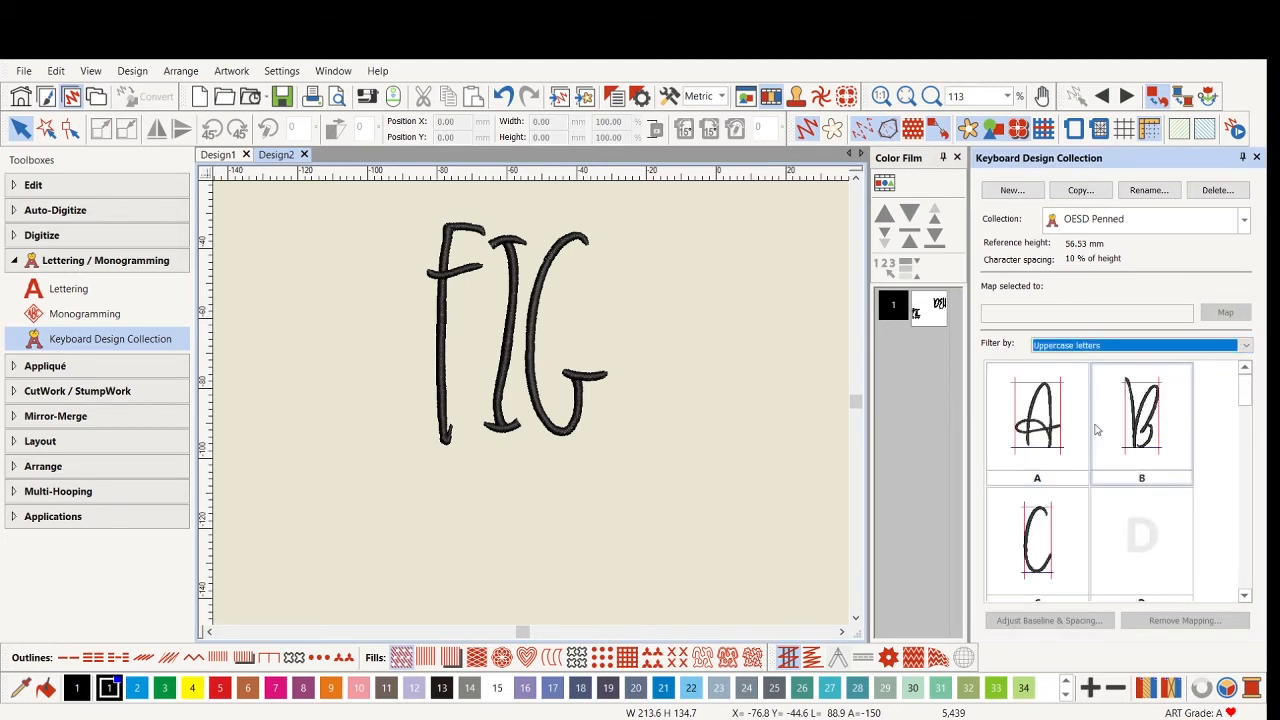
Switch the Color Film to list the individual stitch objects instead of whole colours.
{"action": "left_click", "coordinate": [774, 339]}
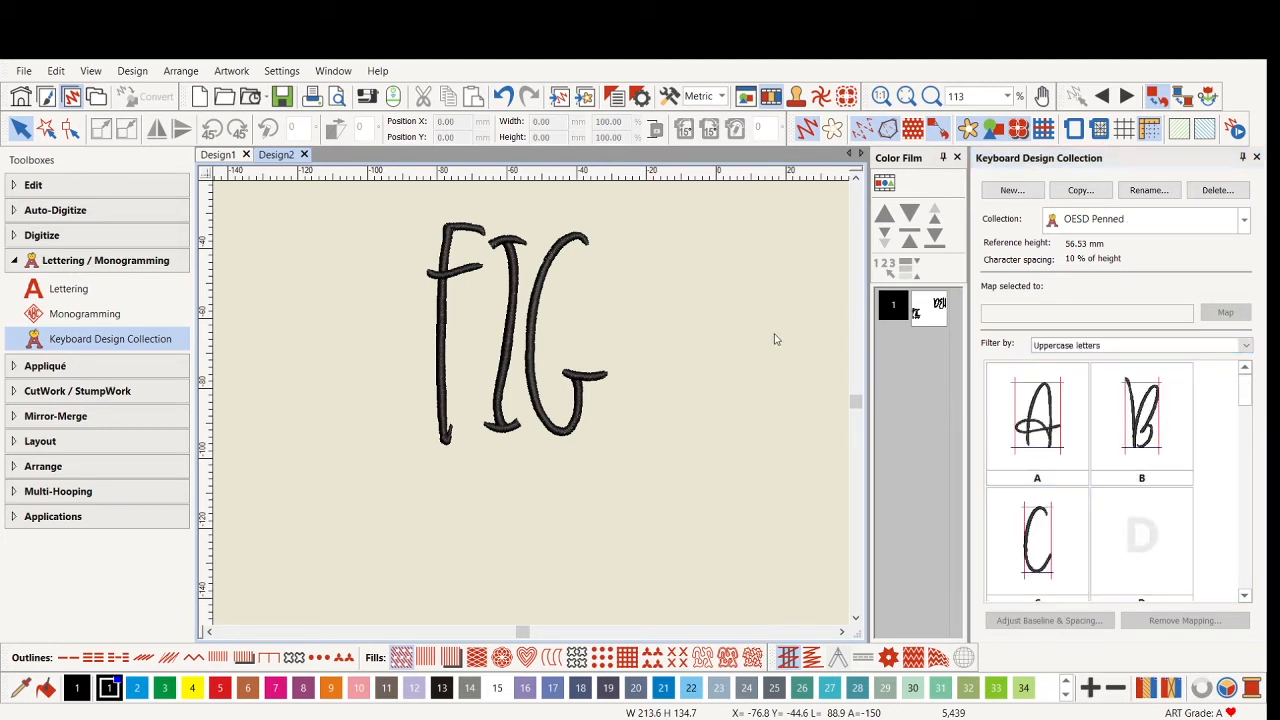
{"action": "left_click", "coordinate": [884, 183]}
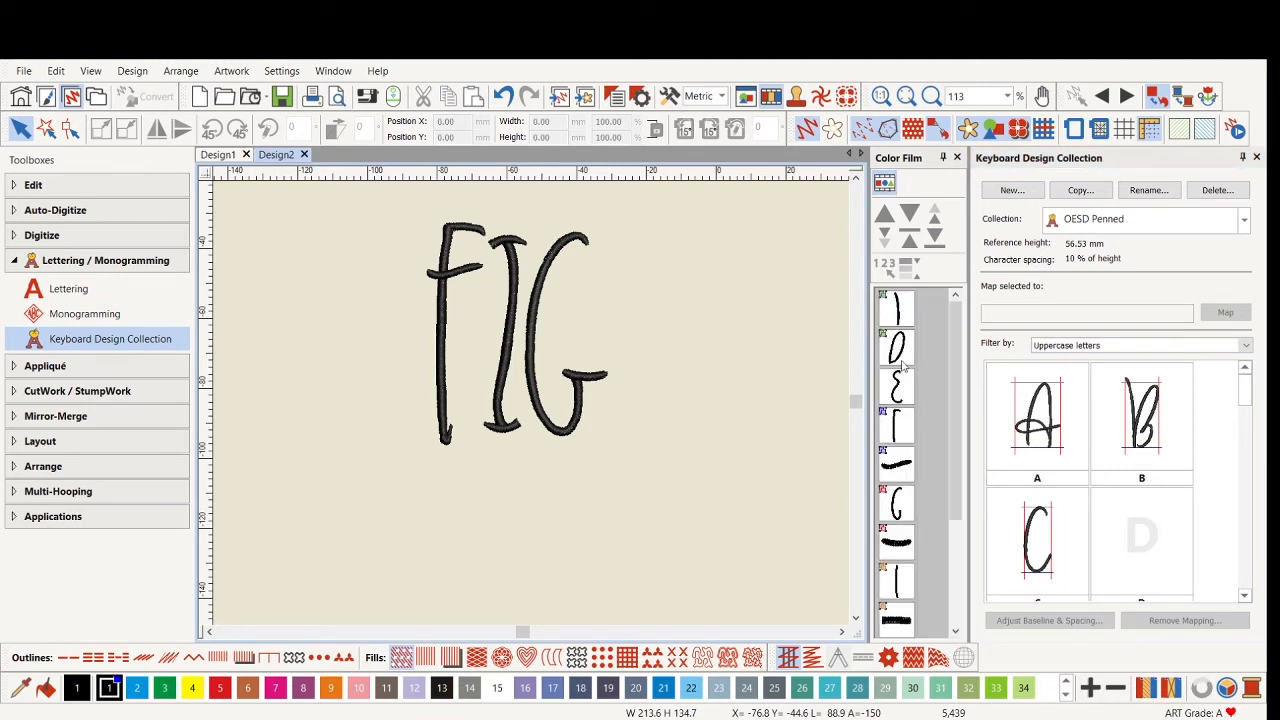
{"action": "left_click", "coordinate": [902, 363]}
{"action": "left_click", "coordinate": [804, 371]}
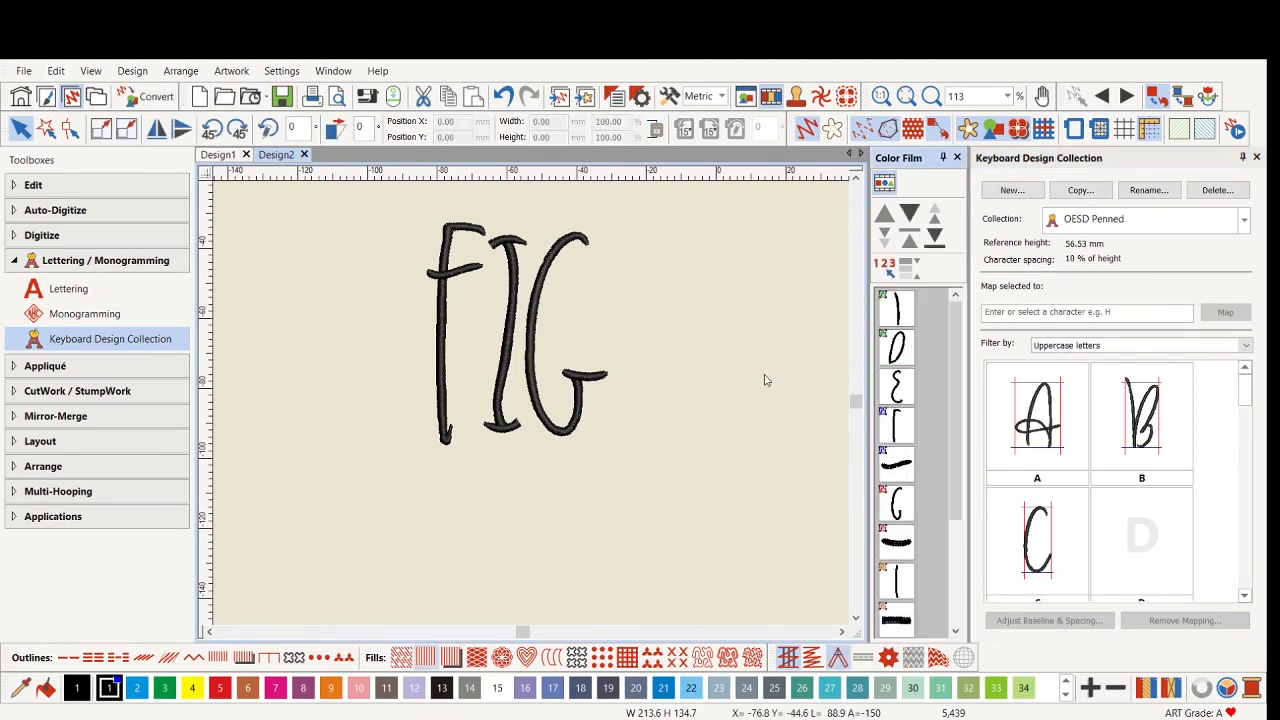
Map the D letter design to the uppercase D character of the OESD Penned collection.
{"action": "left_click", "coordinate": [910, 340]}
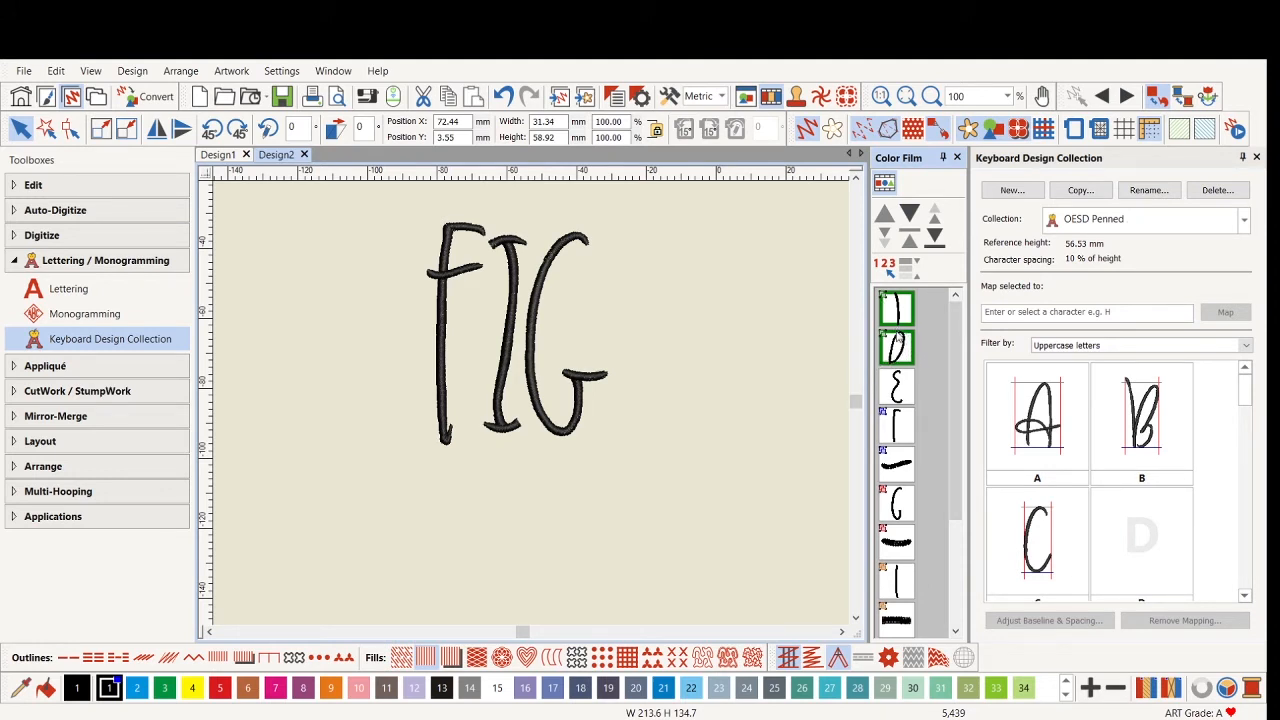
{"action": "scroll", "coordinate": [655, 410], "scroll_direction": "down", "scroll_amount": 2}
{"action": "scroll", "coordinate": [697, 257], "scroll_direction": "down", "scroll_amount": 1}
{"action": "scroll", "coordinate": [540, 400], "scroll_direction": "up", "scroll_amount": 2}
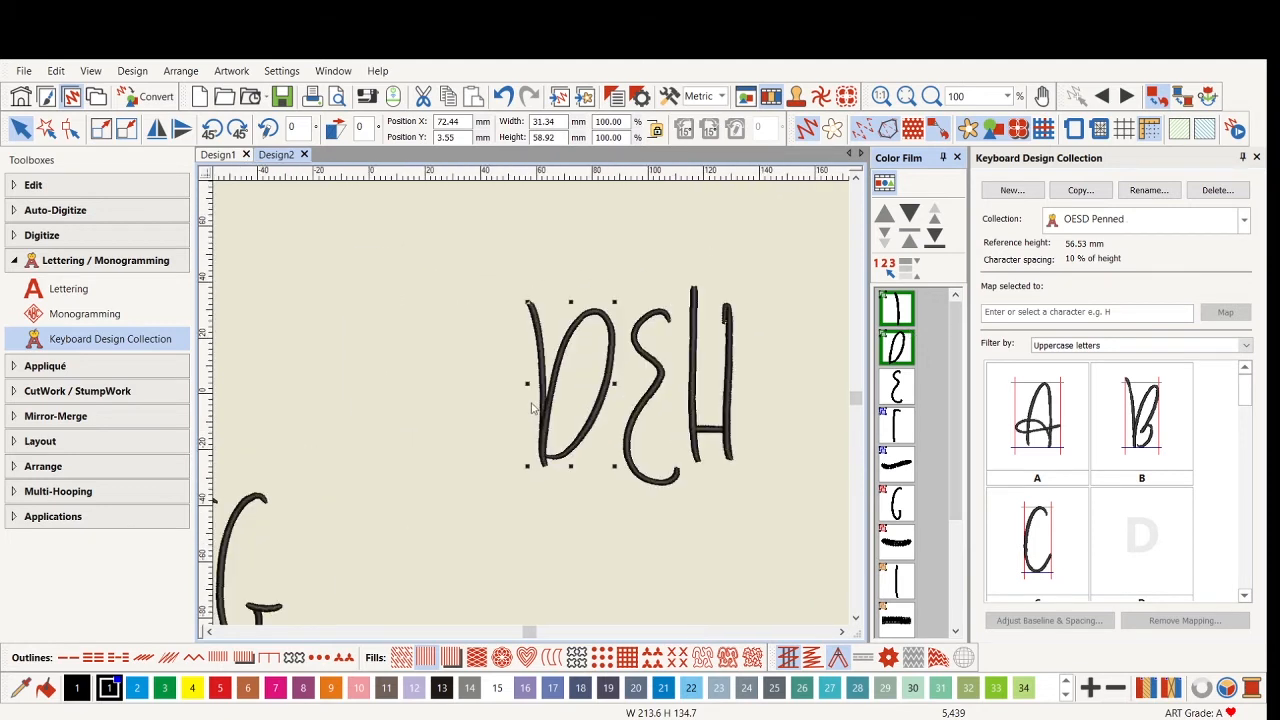
{"action": "left_click", "coordinate": [1161, 563]}
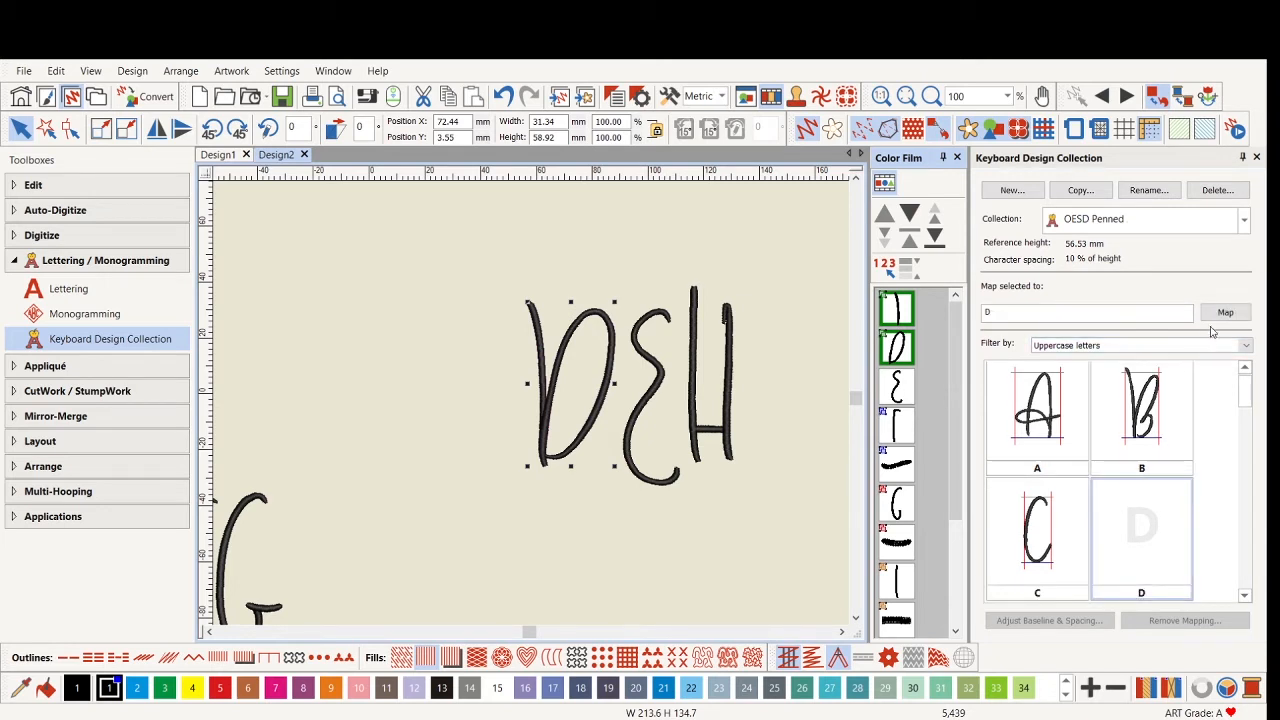
{"action": "left_click", "coordinate": [1228, 313]}
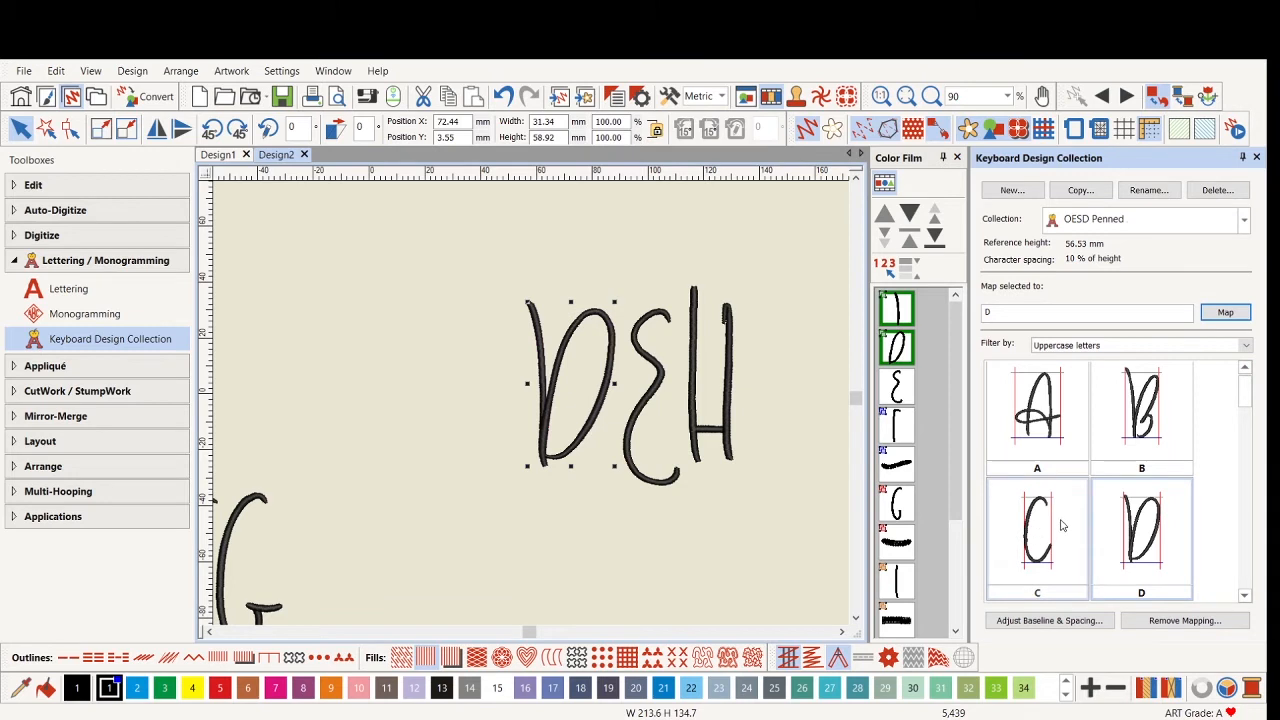
Map the E letter design to the uppercase E character of the collection.
{"action": "scroll", "coordinate": [1147, 478], "scroll_direction": "down", "scroll_amount": 3}
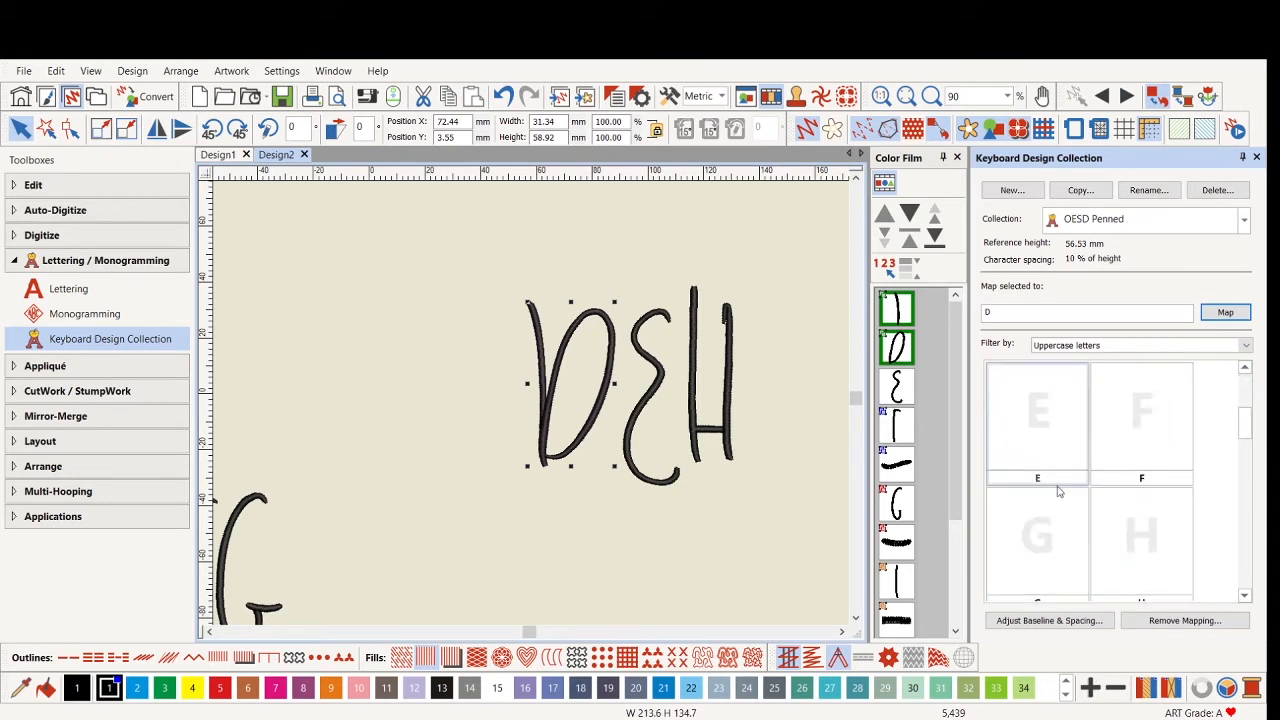
{"action": "left_click", "coordinate": [1043, 425]}
{"action": "scroll", "coordinate": [538, 540], "scroll_direction": "down", "scroll_amount": 2}
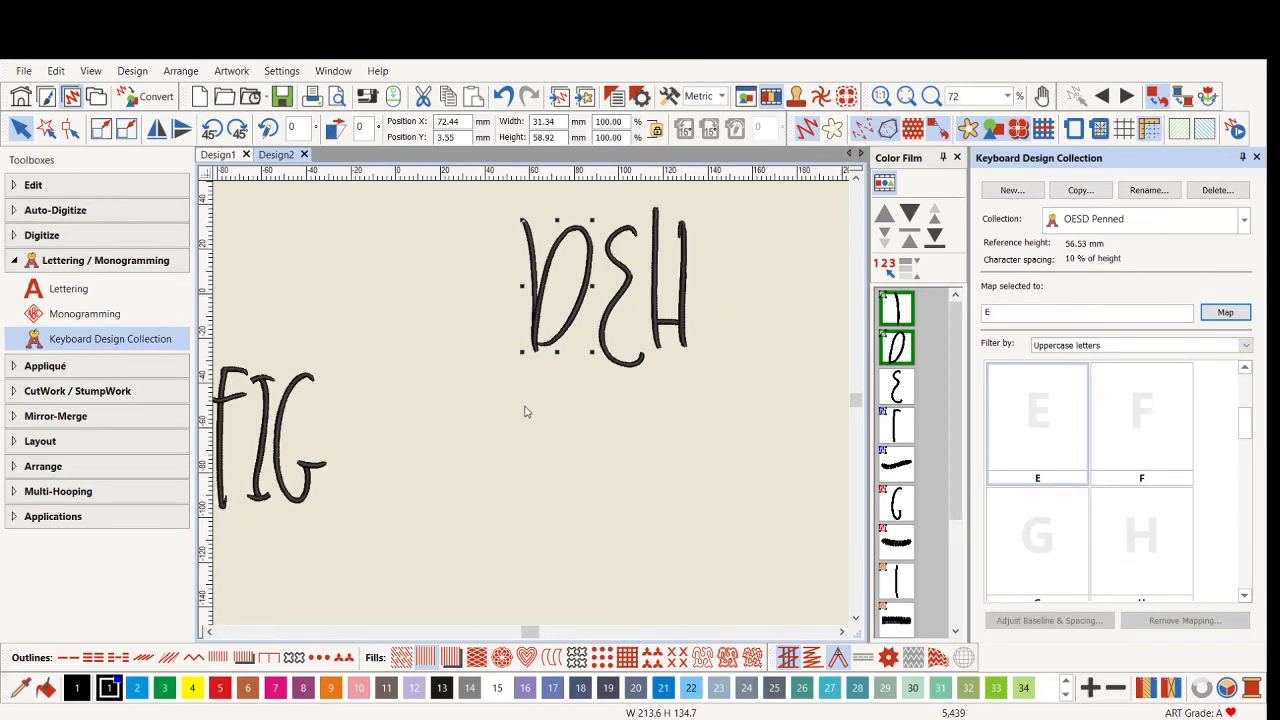
{"action": "left_click", "coordinate": [615, 350]}
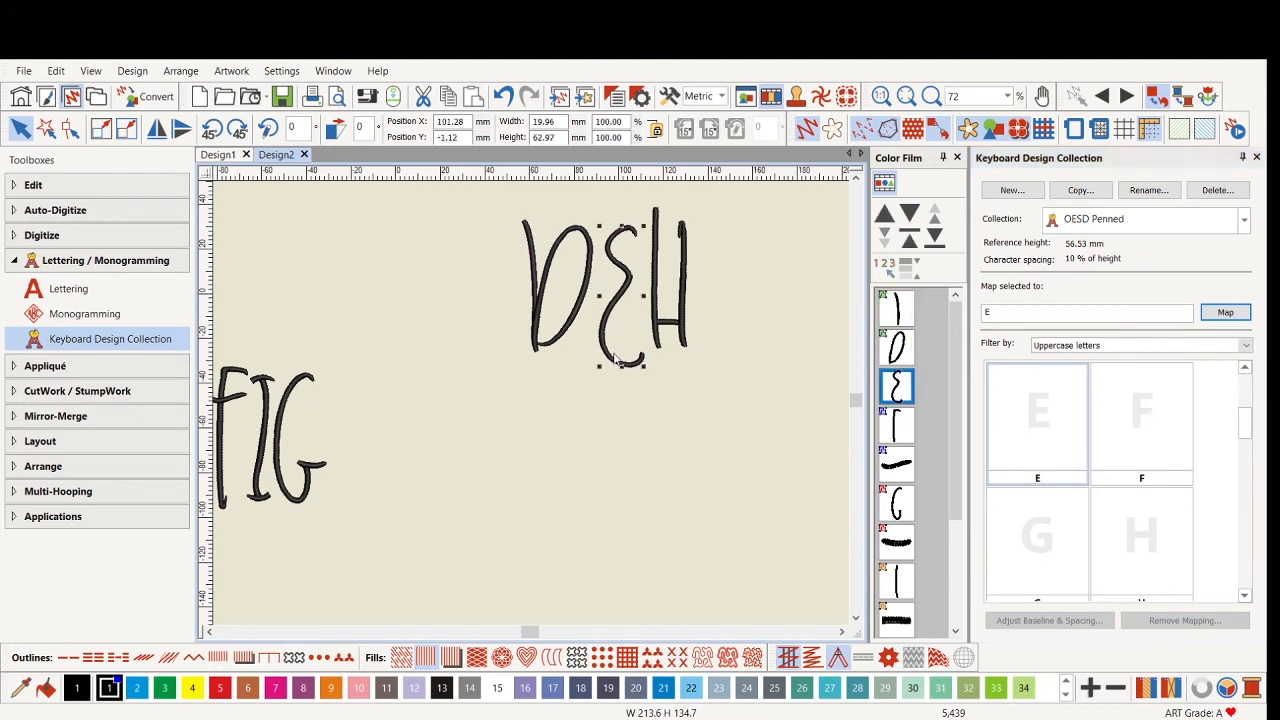
{"action": "left_click", "coordinate": [1210, 313]}
Map the F and G designs from the word FIG to the uppercase F and G characters.
{"action": "left_click", "coordinate": [1140, 440]}
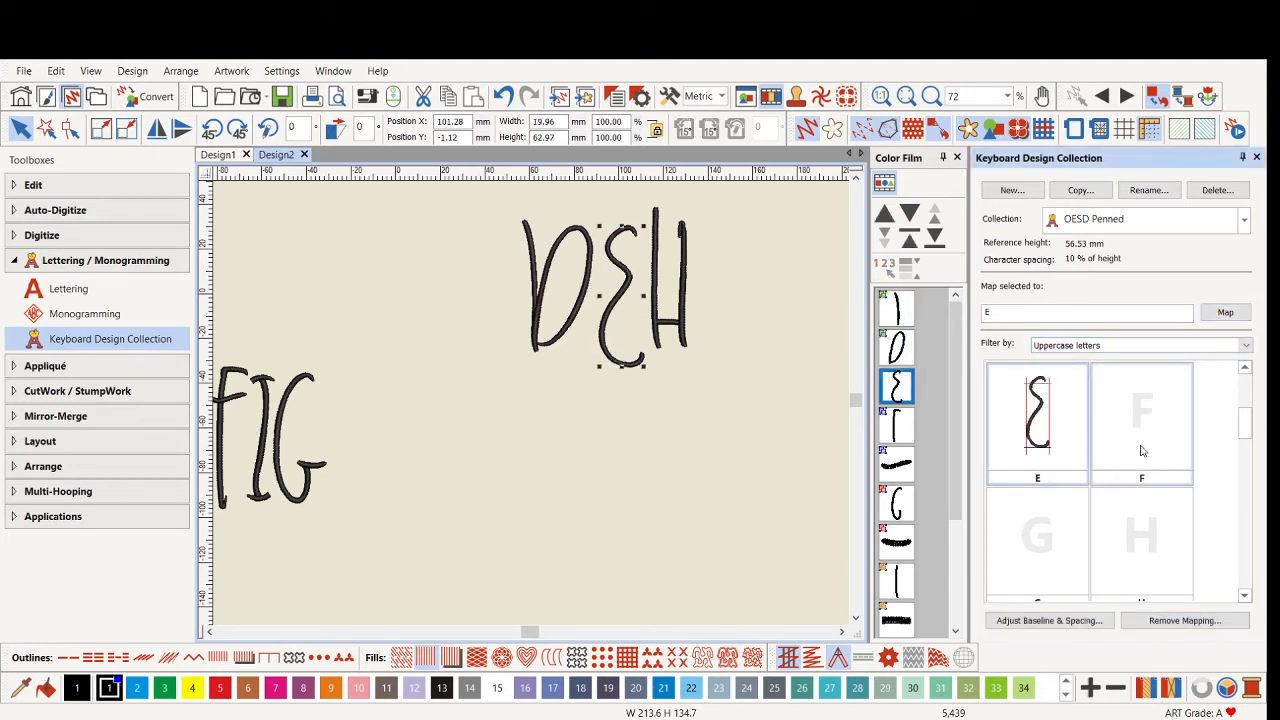
{"action": "left_click", "coordinate": [220, 508]}
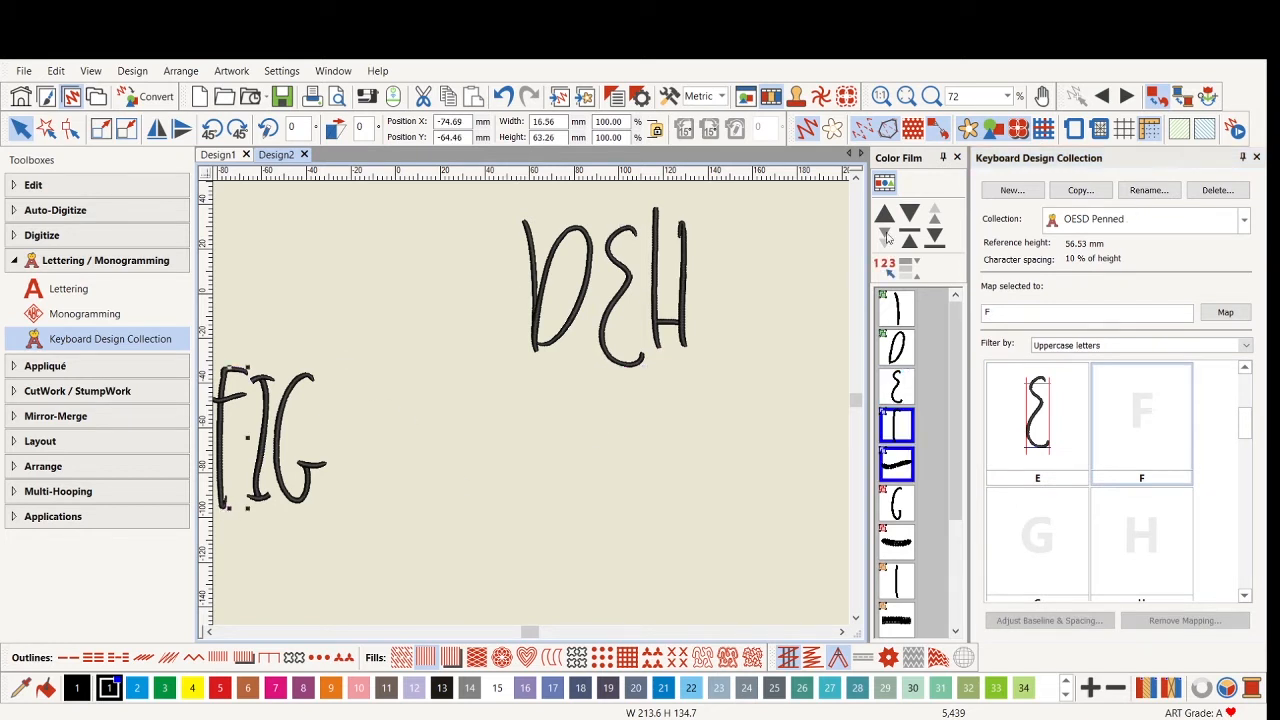
{"action": "left_click", "coordinate": [1222, 316]}
{"action": "left_click", "coordinate": [1075, 517]}
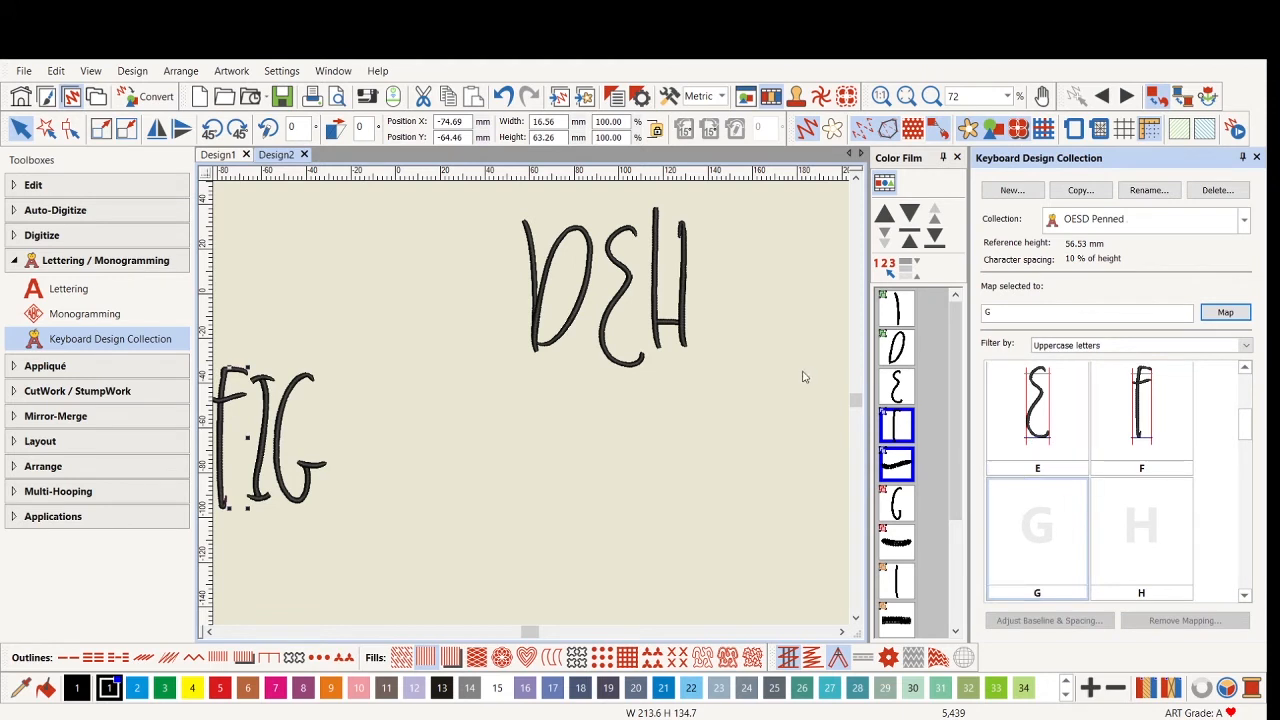
{"action": "left_click", "coordinate": [297, 500]}
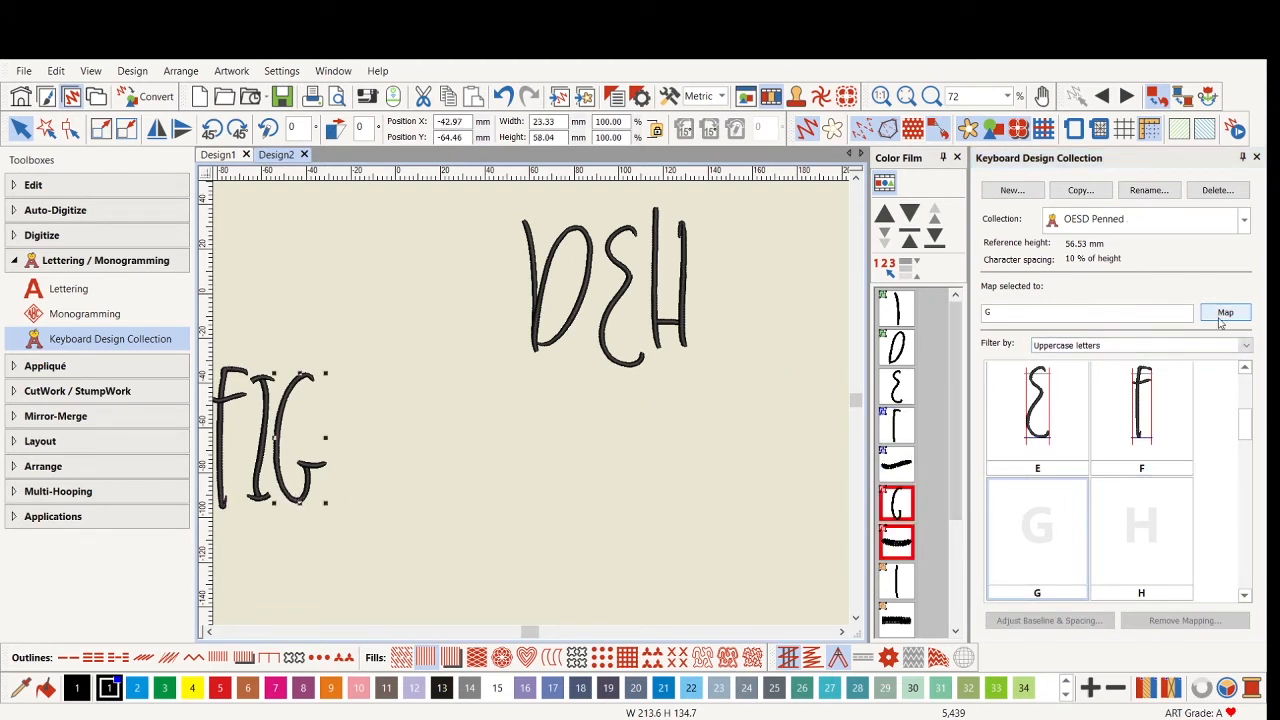
{"action": "left_click", "coordinate": [1224, 313]}
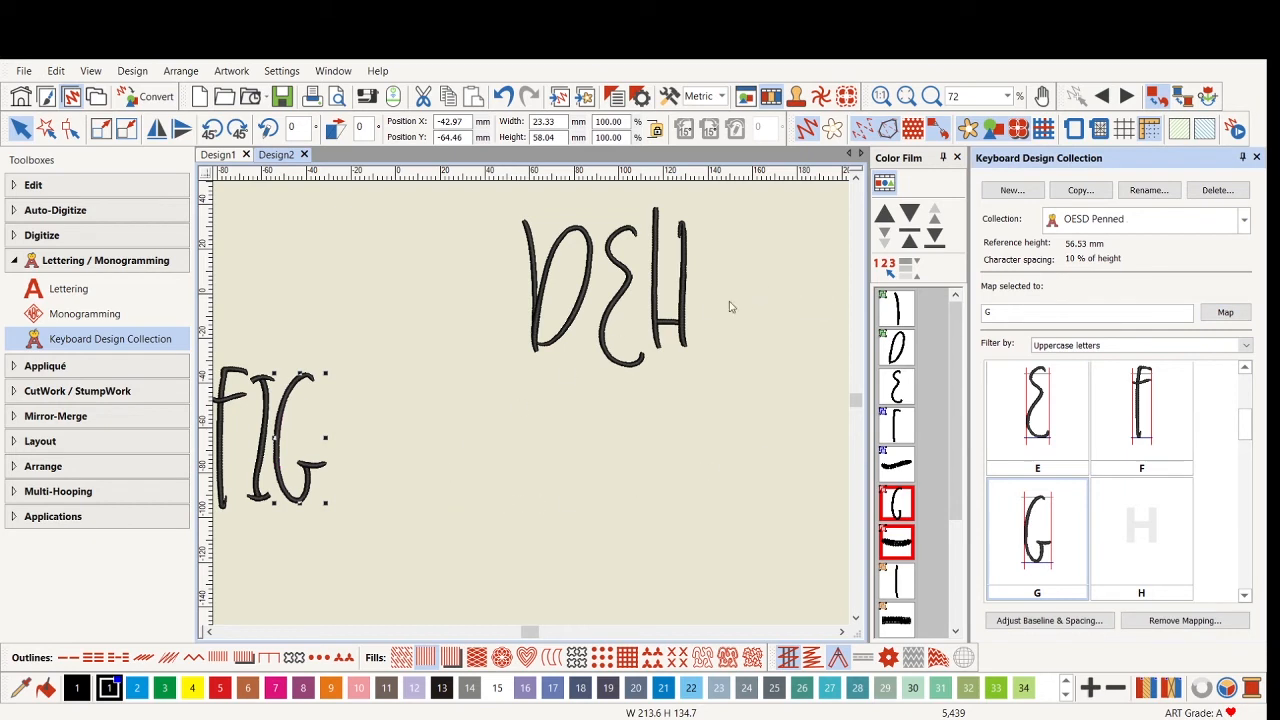
Map the H design and the I of FIG to the uppercase H and I characters.
{"action": "left_click", "coordinate": [684, 336]}
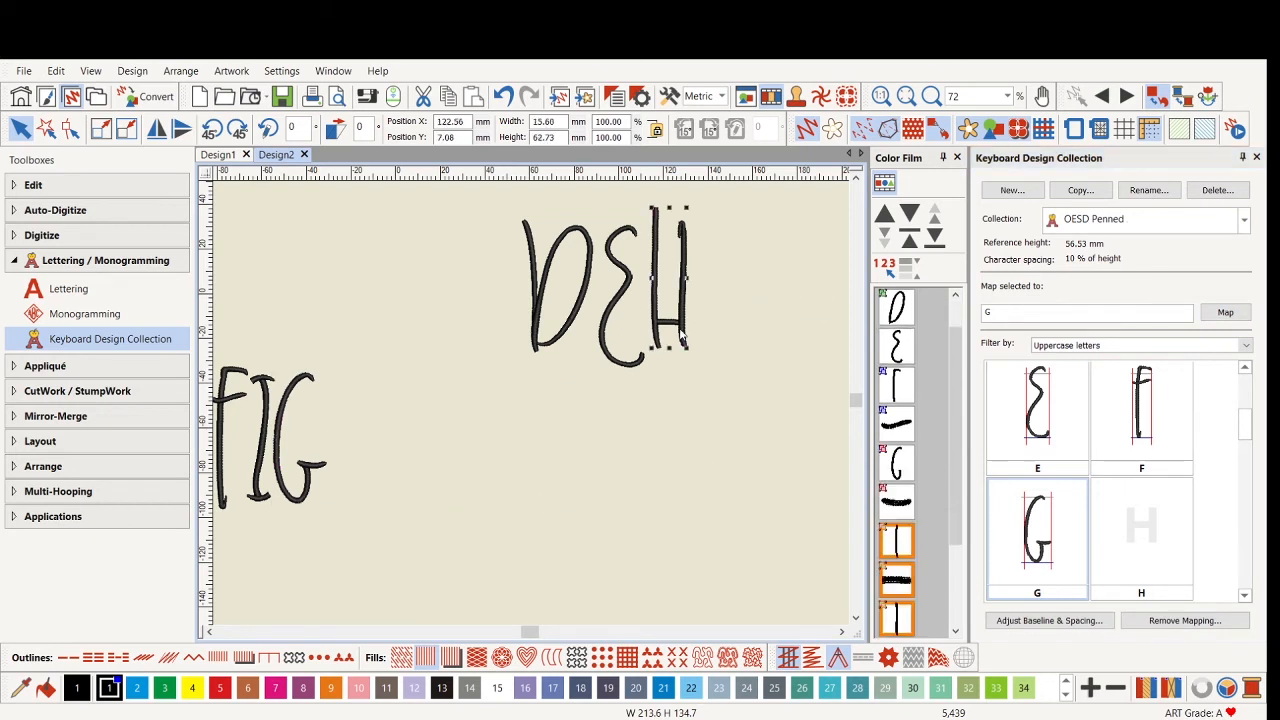
{"action": "left_click", "coordinate": [1155, 527]}
{"action": "left_click", "coordinate": [1224, 313]}
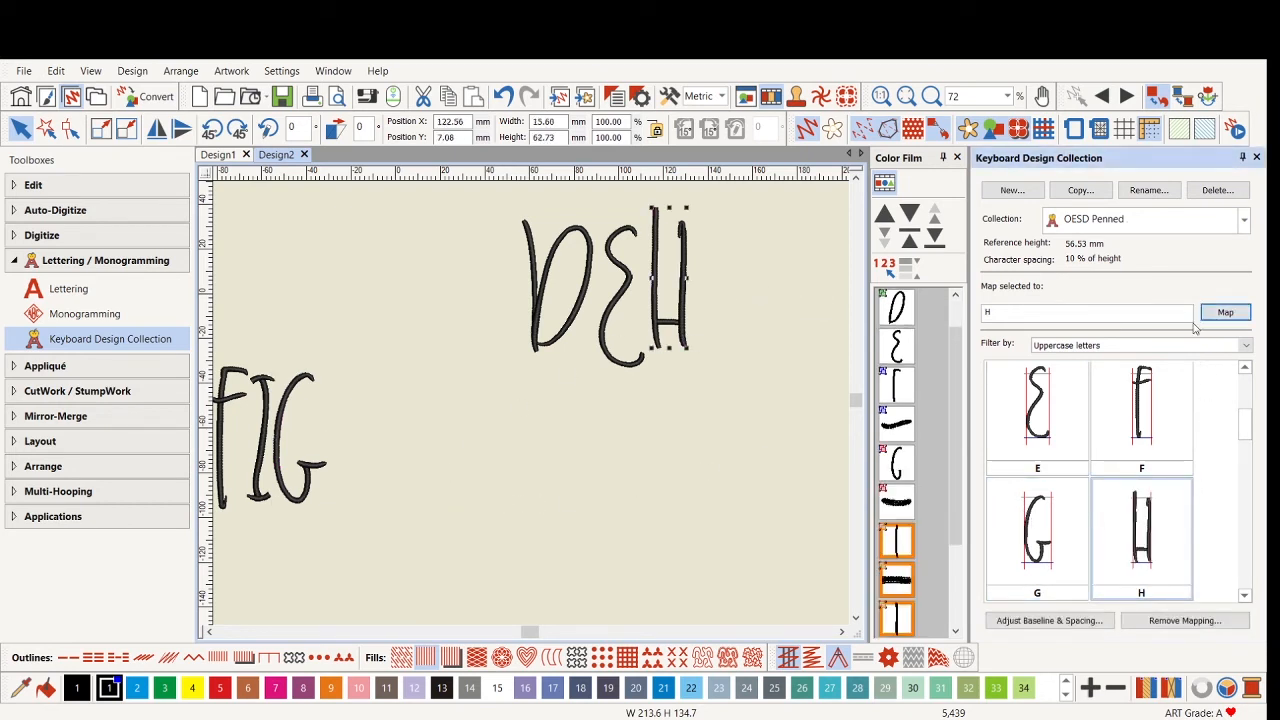
{"action": "scroll", "coordinate": [1064, 440], "scroll_direction": "down", "scroll_amount": 2}
{"action": "left_click", "coordinate": [1064, 440]}
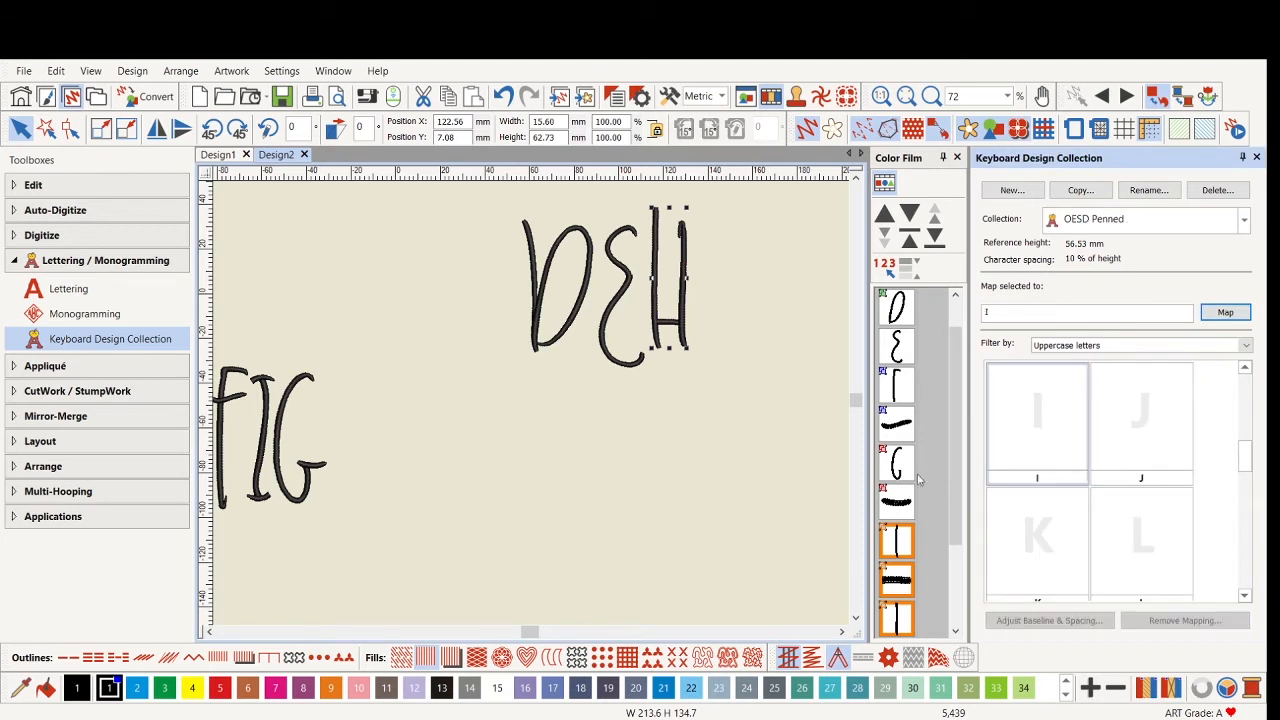
{"action": "left_click", "coordinate": [258, 500]}
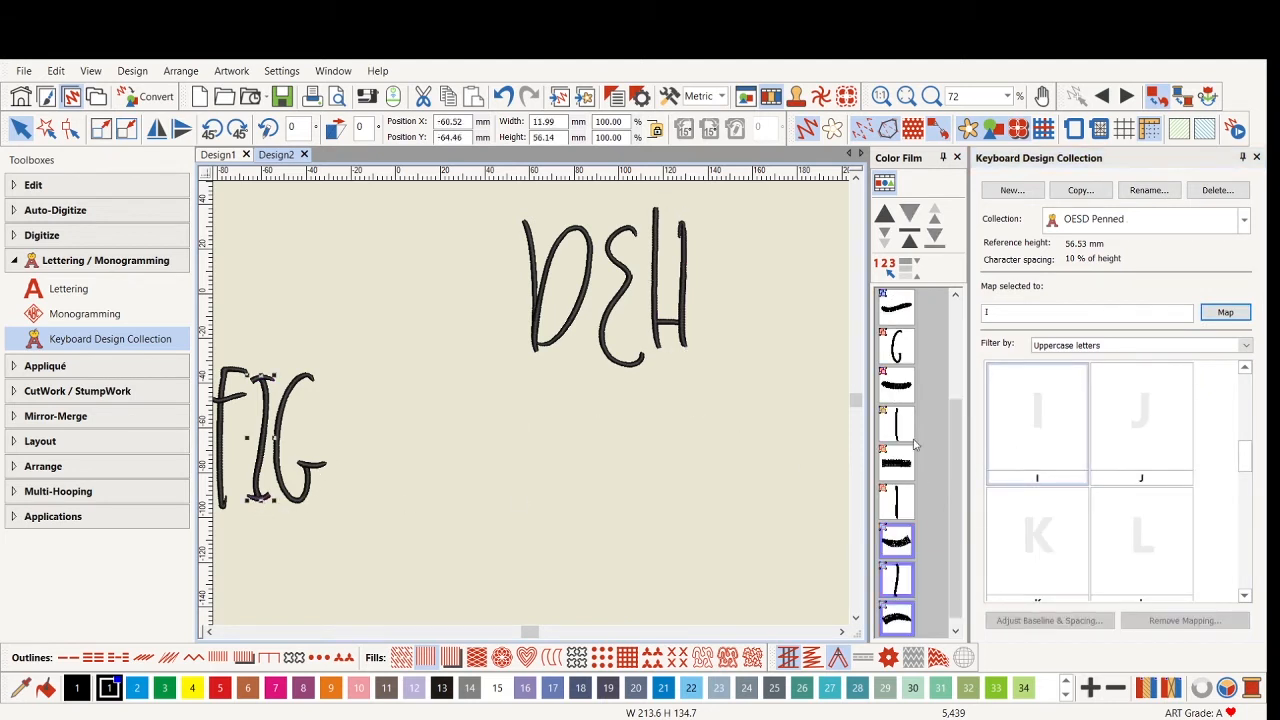
{"action": "left_click", "coordinate": [1228, 318]}
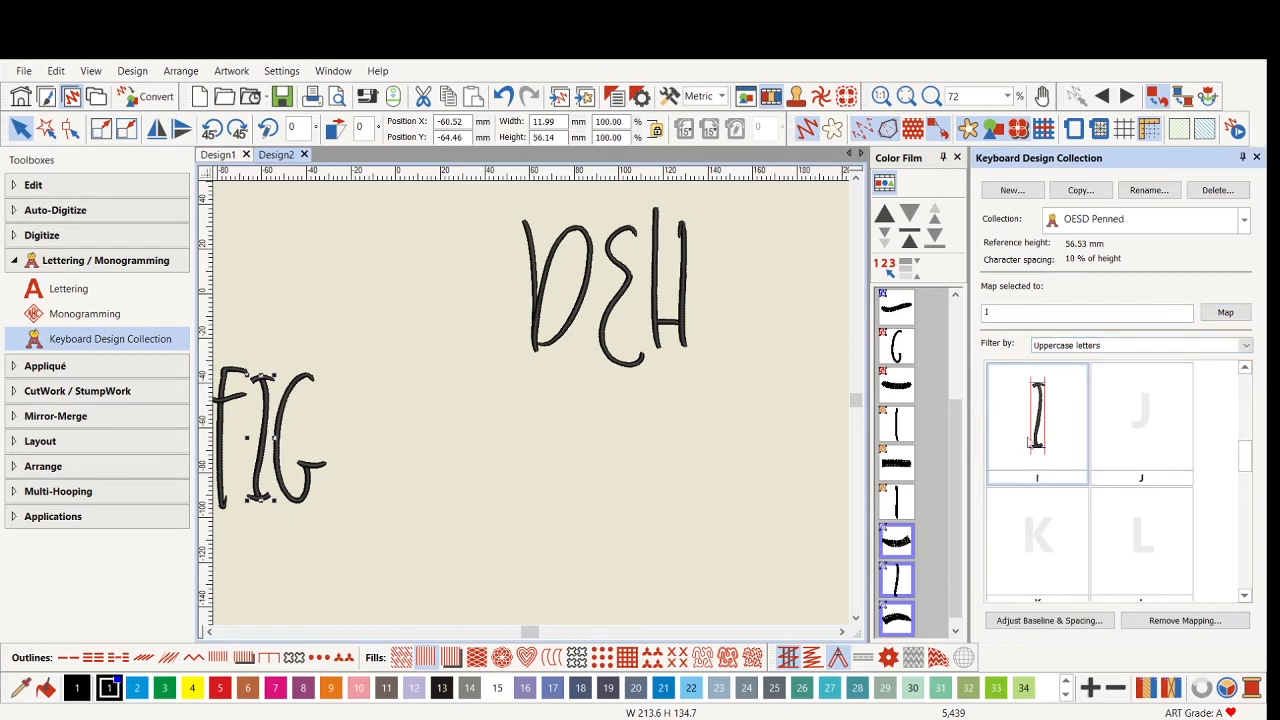
Select all the letter designs of FIG and DEH together and delete them from the workspace.
{"action": "scroll", "coordinate": [600, 390], "scroll_direction": "down", "scroll_amount": 3}
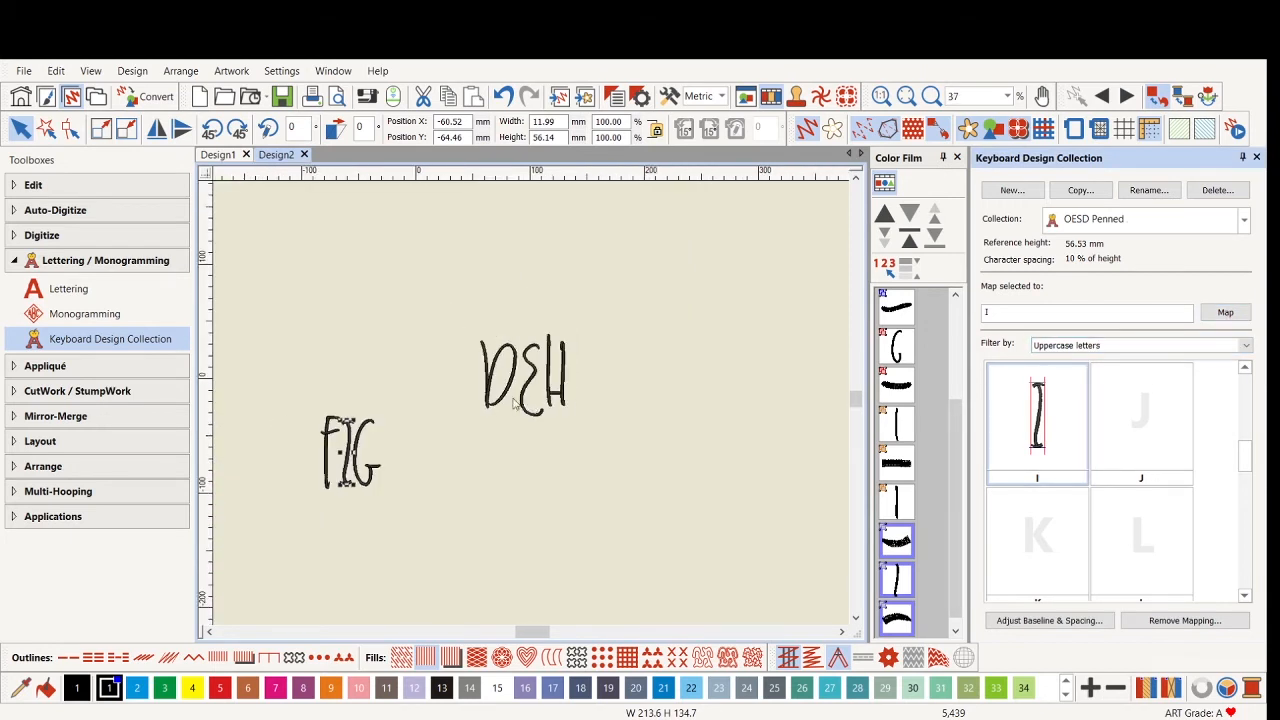
{"action": "scroll", "coordinate": [1218, 520], "scroll_direction": "up", "scroll_amount": 4}
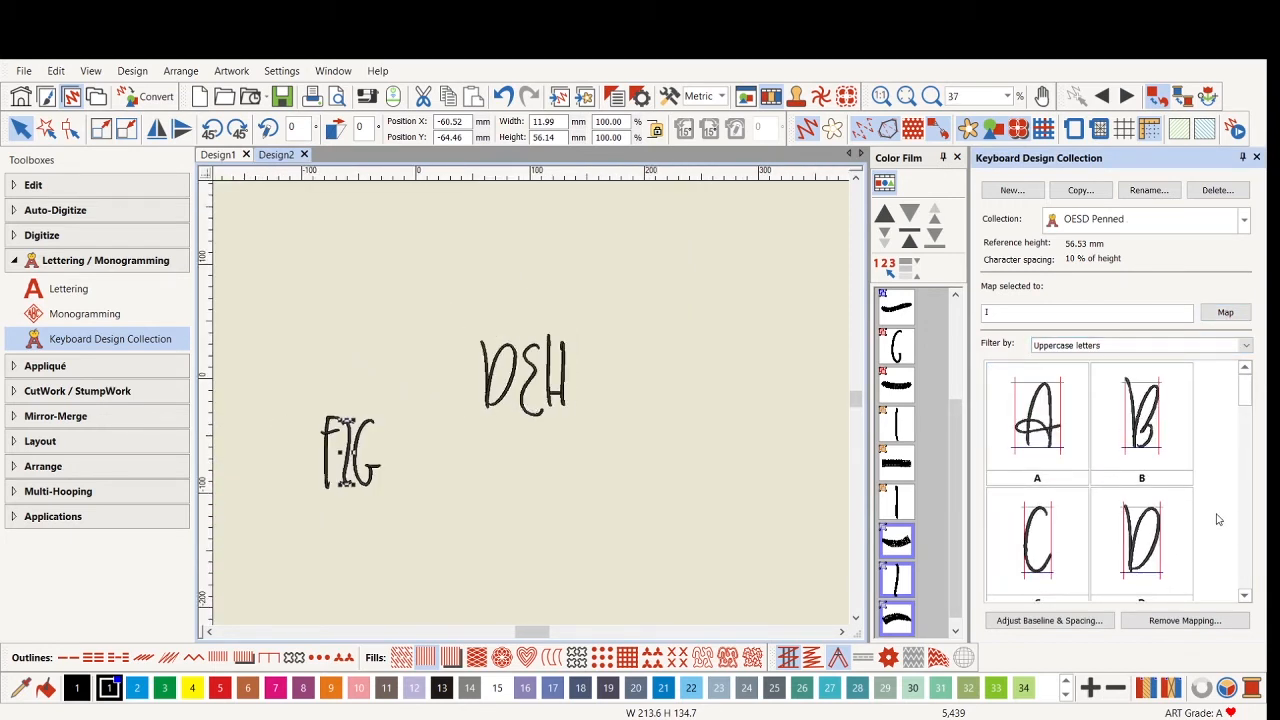
{"action": "left_click", "coordinate": [260, 322]}
{"action": "left_click_drag", "start_coordinate": [252, 314], "coordinate": [675, 518]}
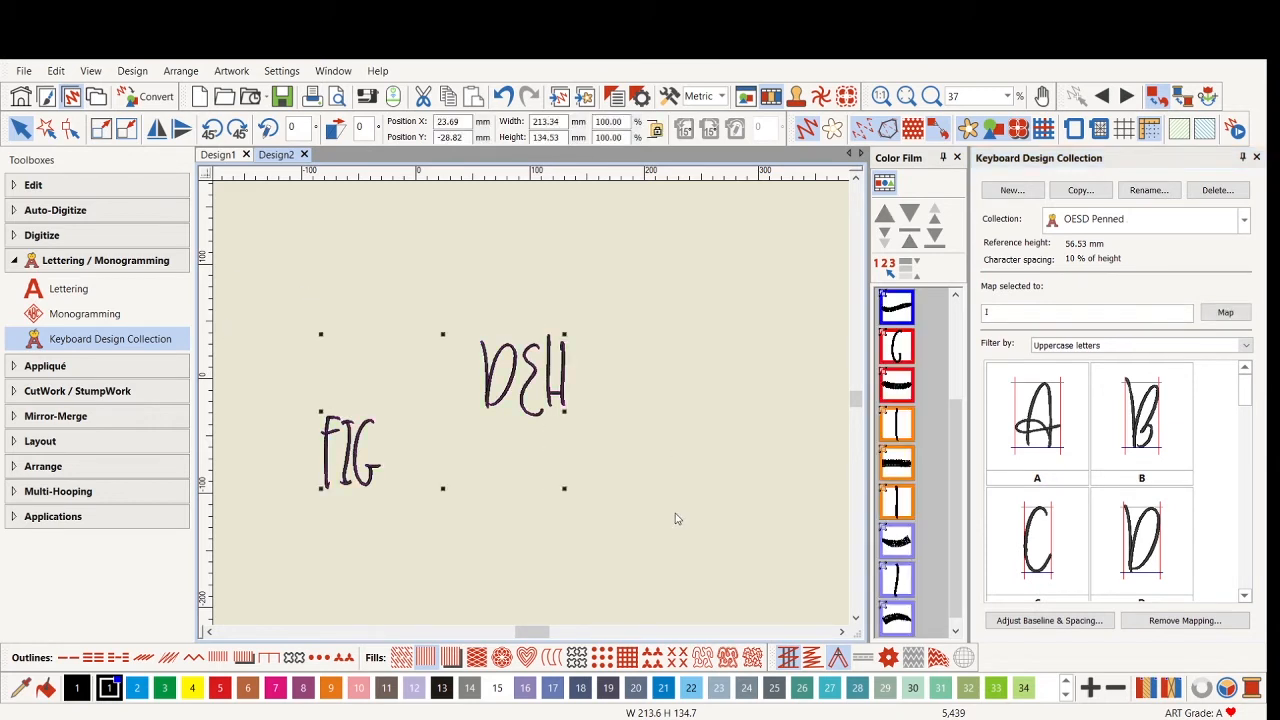
{"action": "key", "text": "Delete"}
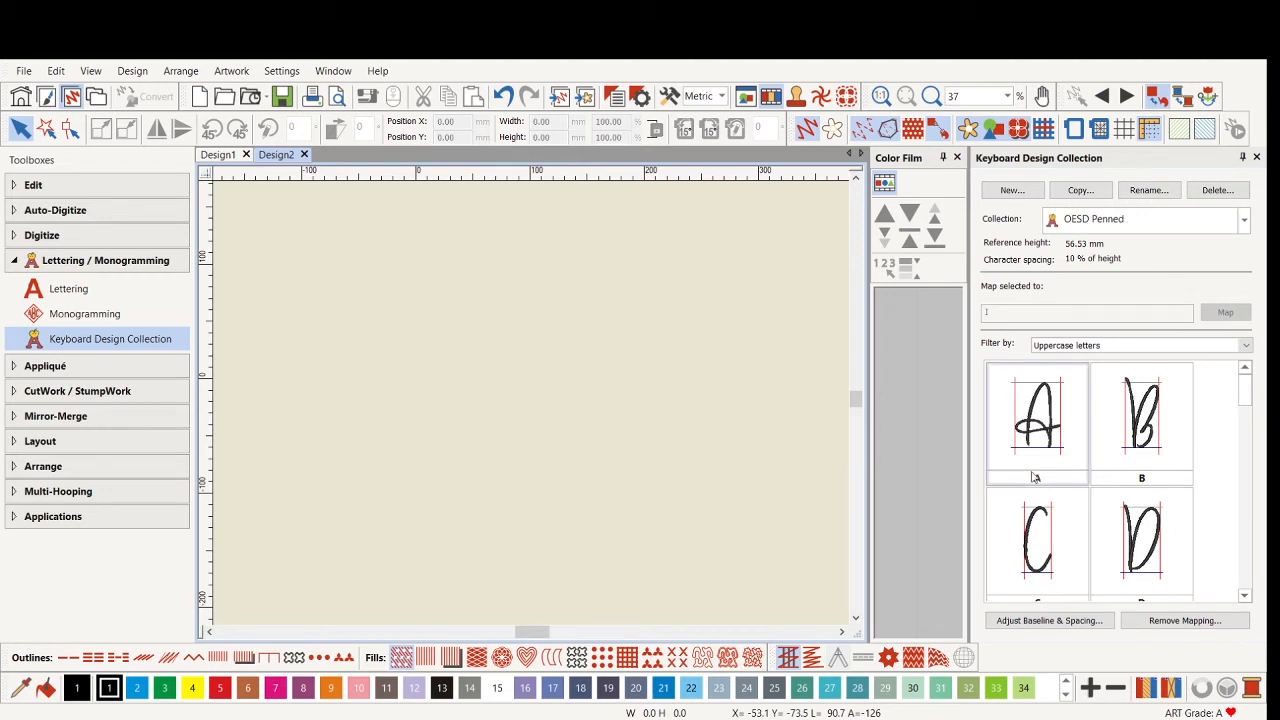
Create a lettering object reading CAB FIG in the upper middle of the empty design.
{"action": "scroll", "coordinate": [1100, 466], "scroll_direction": "down", "scroll_amount": 2}
{"action": "scroll", "coordinate": [1066, 459], "scroll_direction": "up", "scroll_amount": 2}
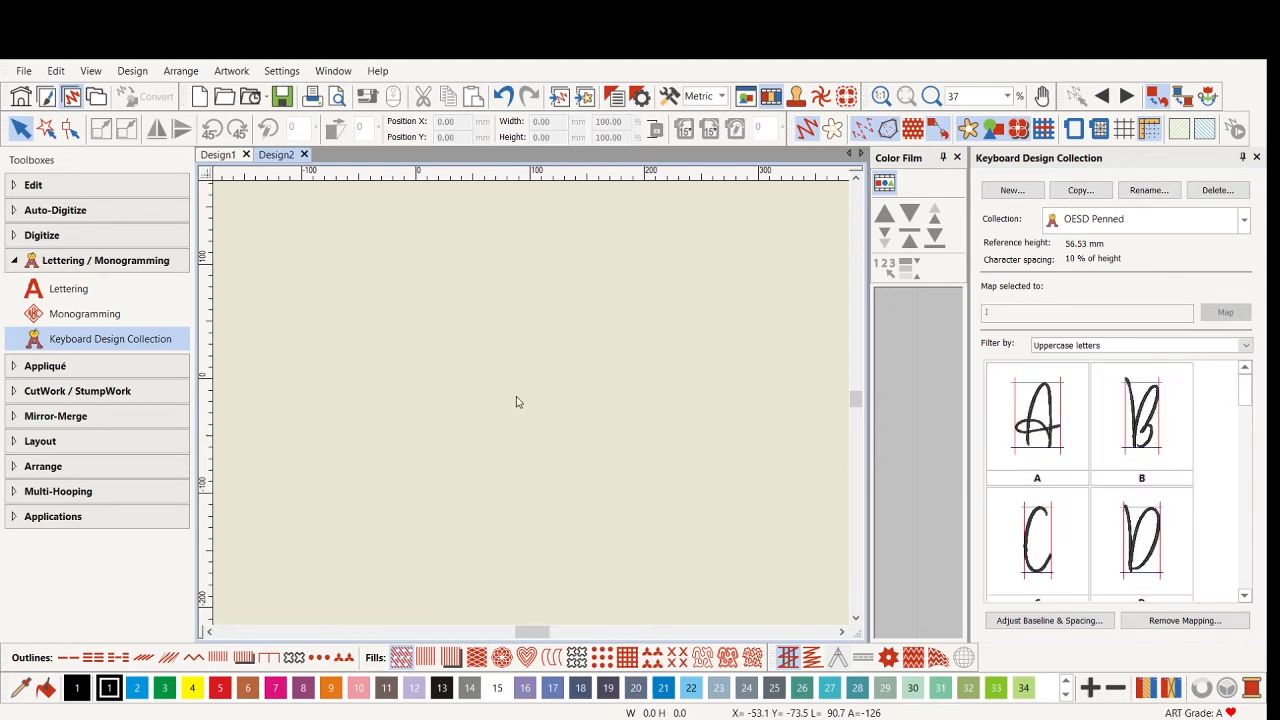
{"action": "left_click", "coordinate": [108, 292]}
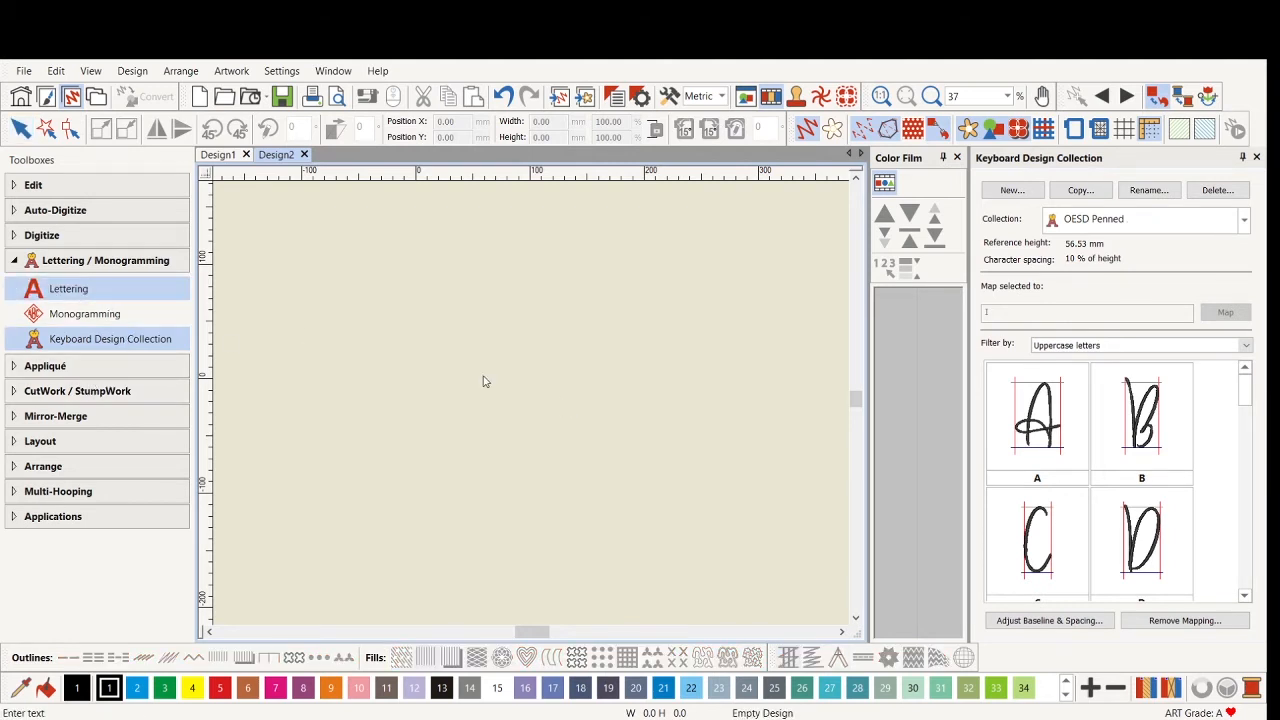
{"action": "left_click", "coordinate": [378, 362]}
{"action": "type", "text": "CAB FIG"}
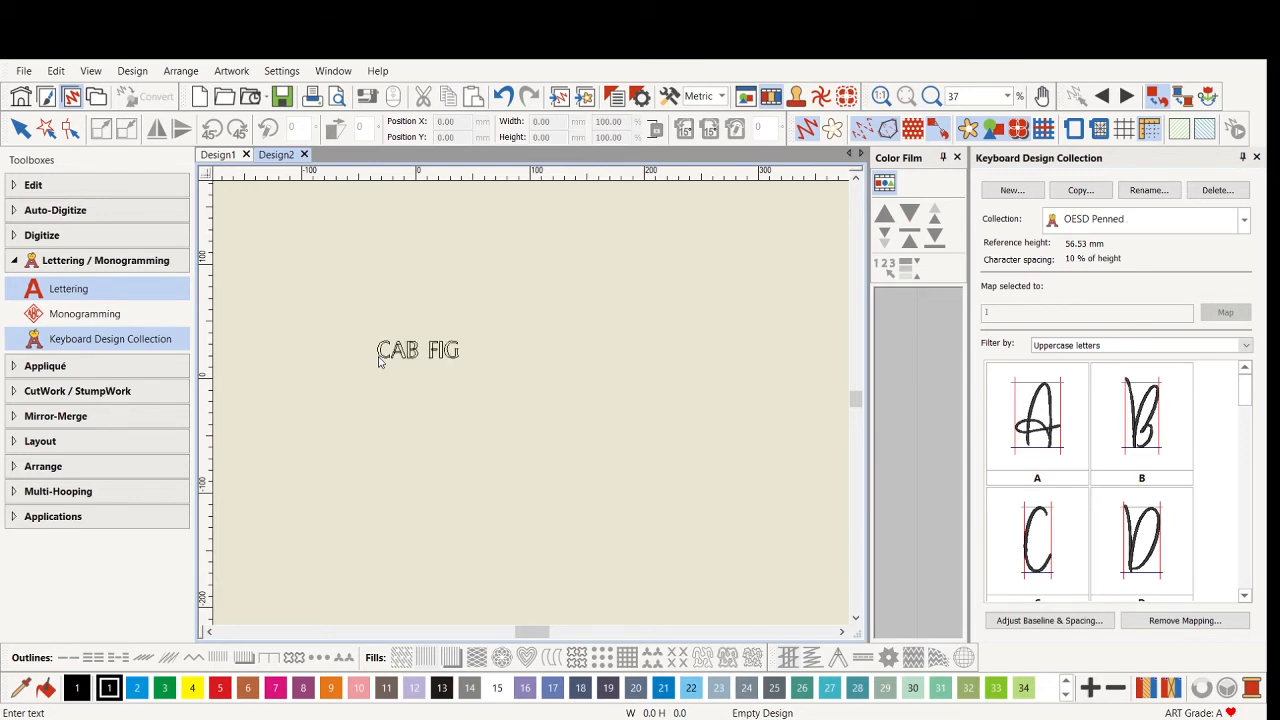
{"action": "key", "text": "Return"}
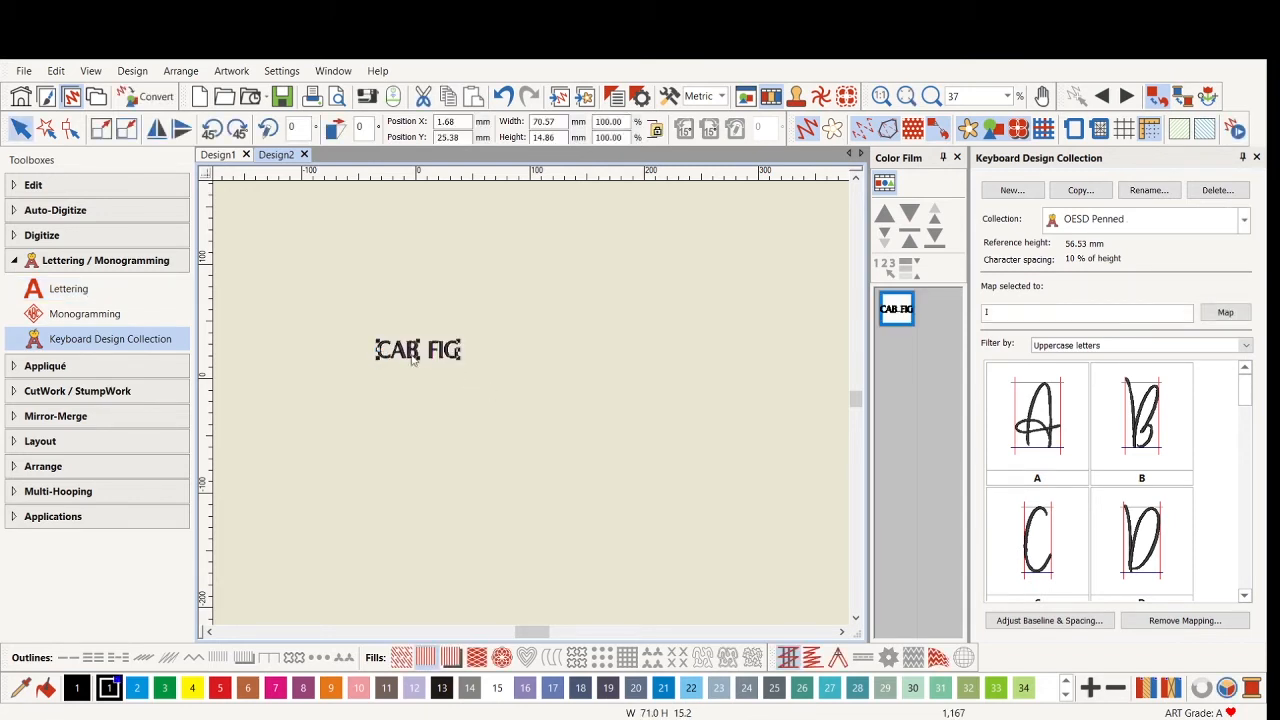
Enlarge the CAB FIG lettering and change its font to OESD Penned, scaled to about 211 mm wide and 64 mm high.
{"action": "left_click_drag", "start_coordinate": [463, 365], "coordinate": [707, 503]}
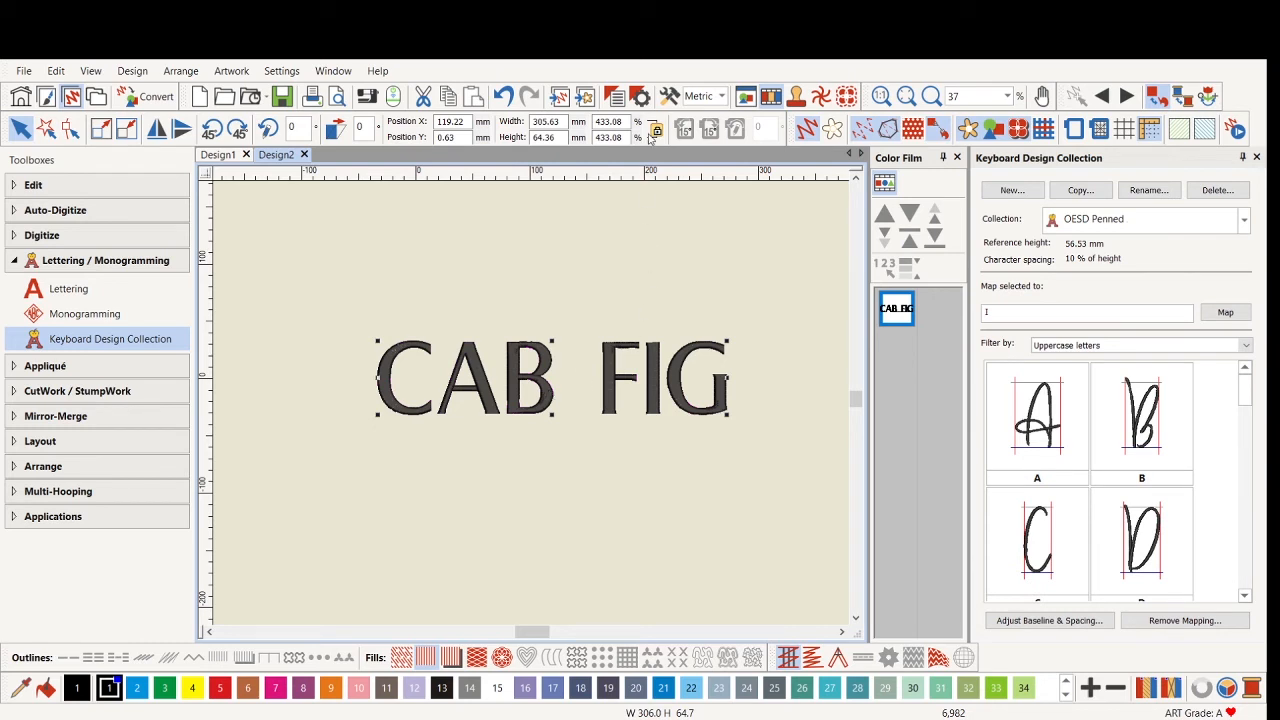
{"action": "left_click", "coordinate": [615, 96]}
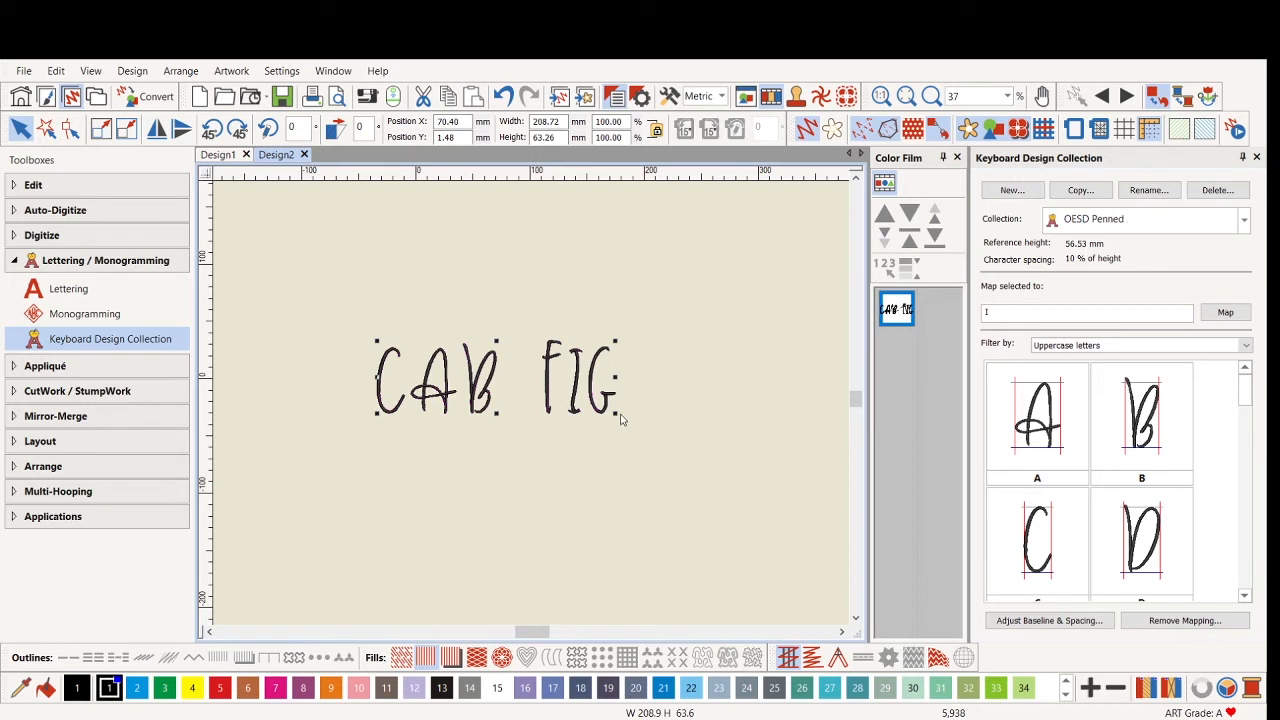
{"action": "mouse_move", "coordinate": [620, 419]}
{"action": "left_mouse_down"}
{"action": "mouse_move", "coordinate": [648, 444]}
{"action": "mouse_move", "coordinate": [621, 421]}
{"action": "left_mouse_up"}
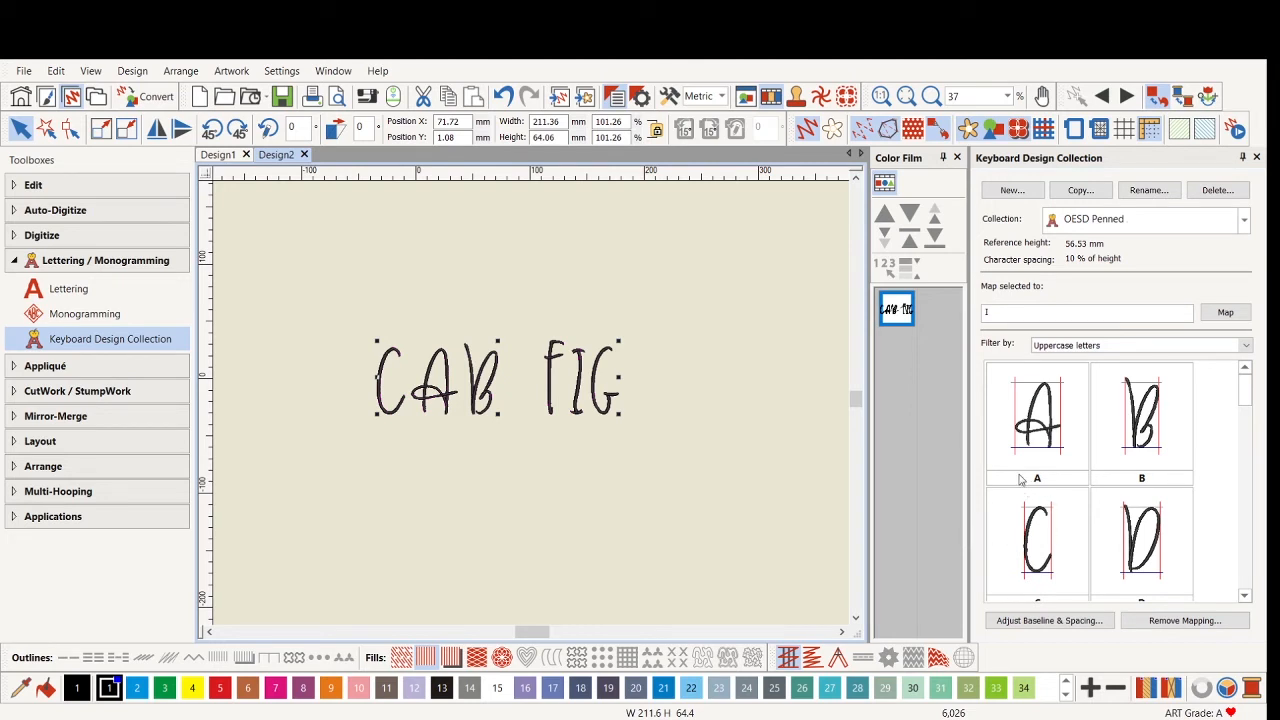
Try a tight and a gentle arched baseline on the CAB FIG lettering, and set it on a vertical baseline.
{"action": "key", "text": "ctrl+z"}
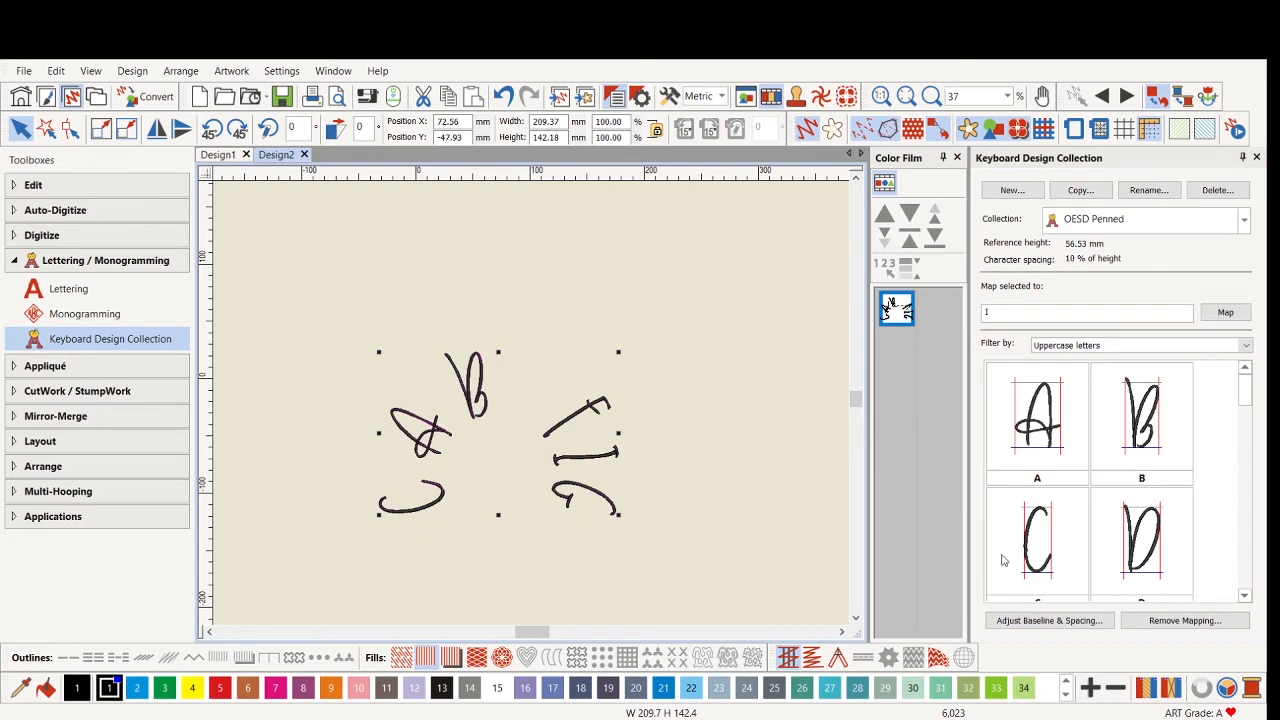
{"action": "key", "text": "ctrl+z"}
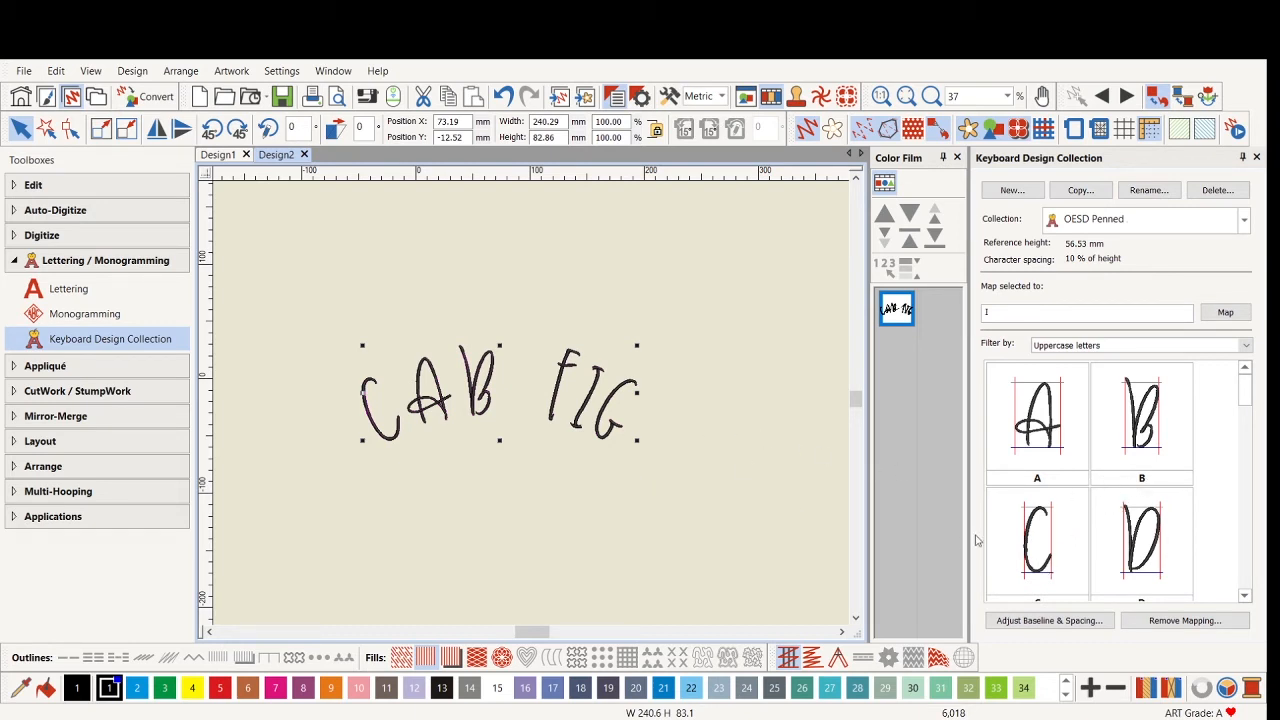
{"action": "key", "text": "ctrl+z"}
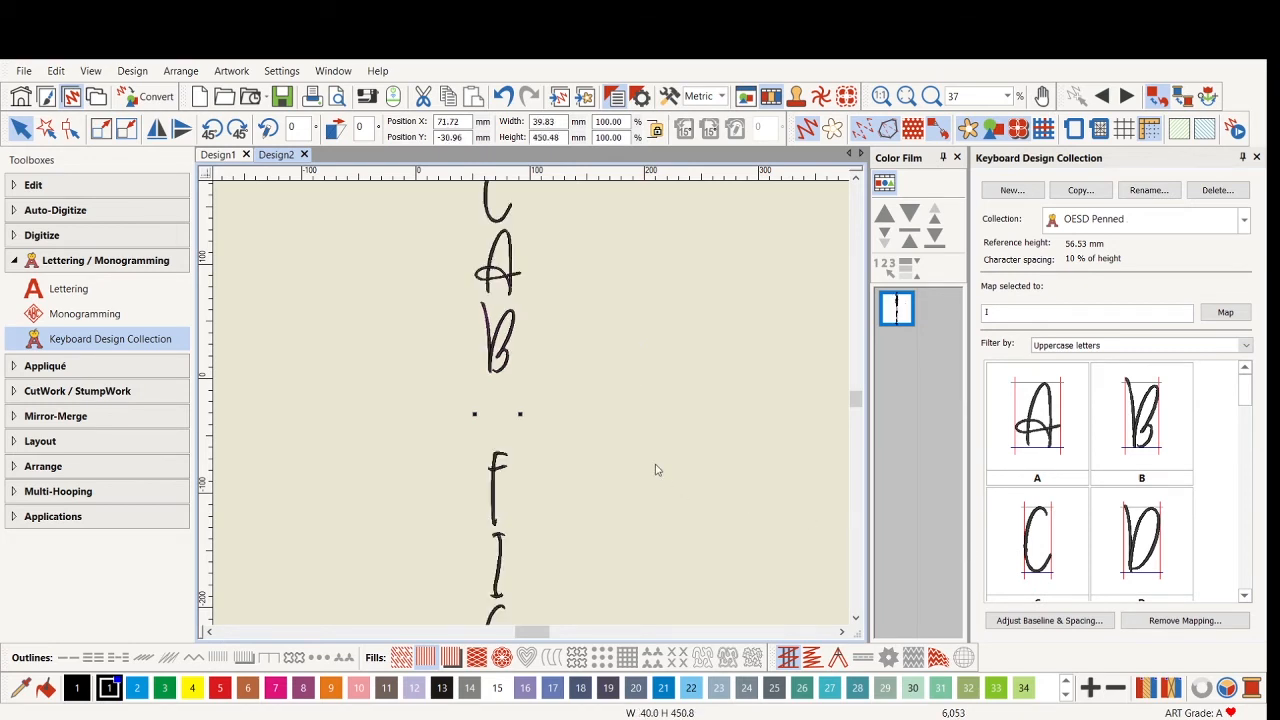
{"action": "scroll", "coordinate": [652, 466], "scroll_direction": "down", "scroll_amount": 2}
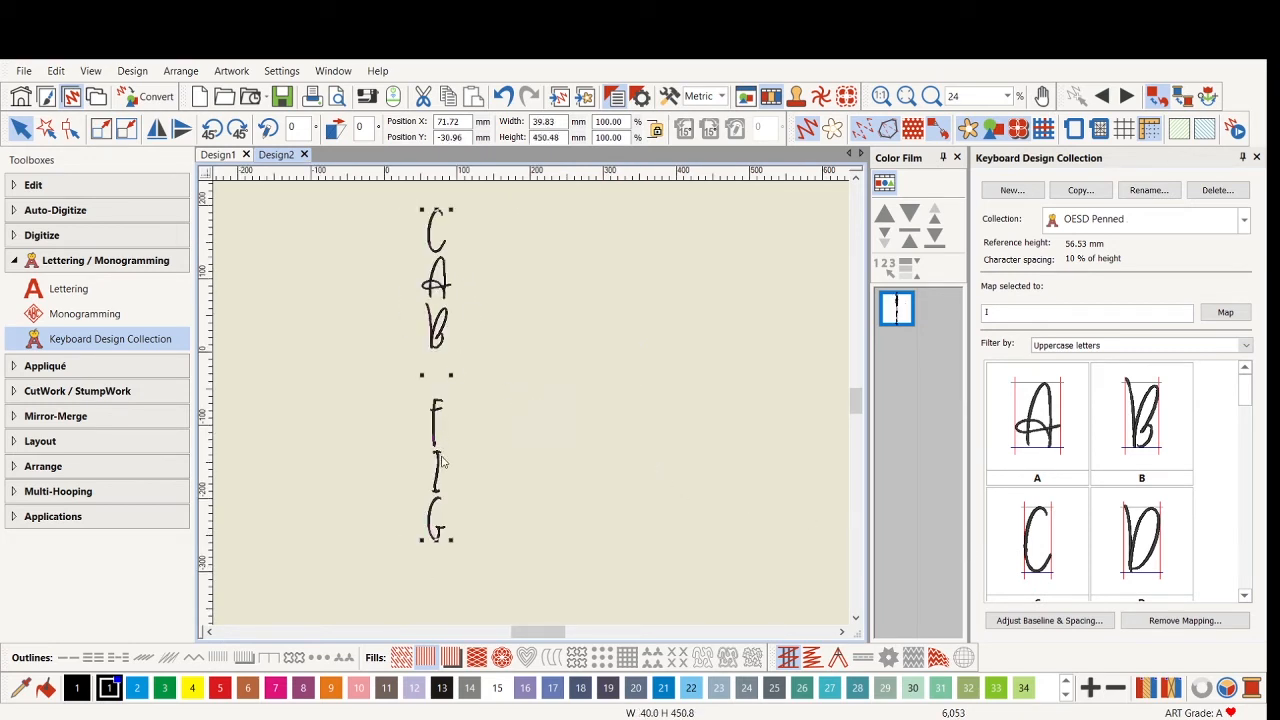